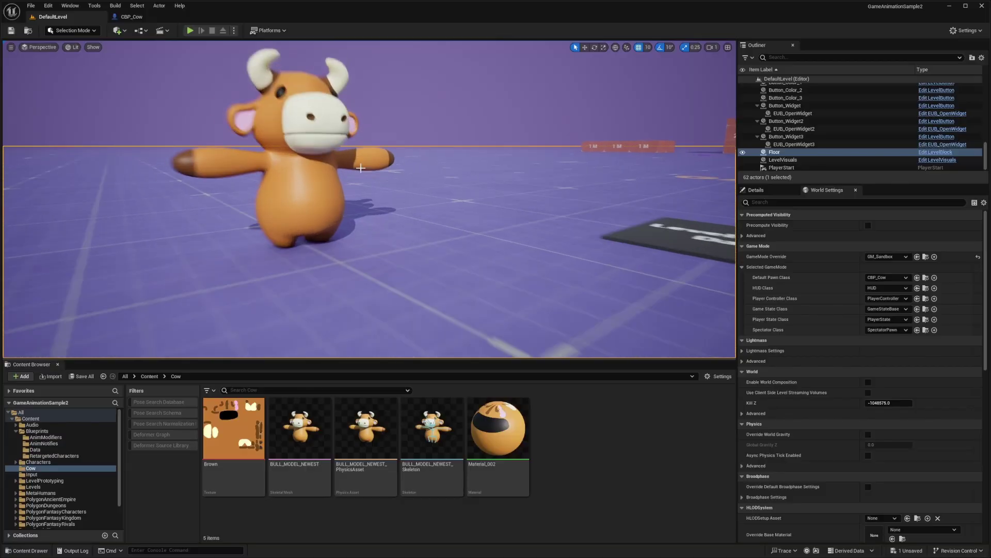
Create a new IK Rig asset named IK_Cow in the Cow content folder.
right_click_drag(360, 168, 336, 354)
scroll(377, 191, "down", 2)
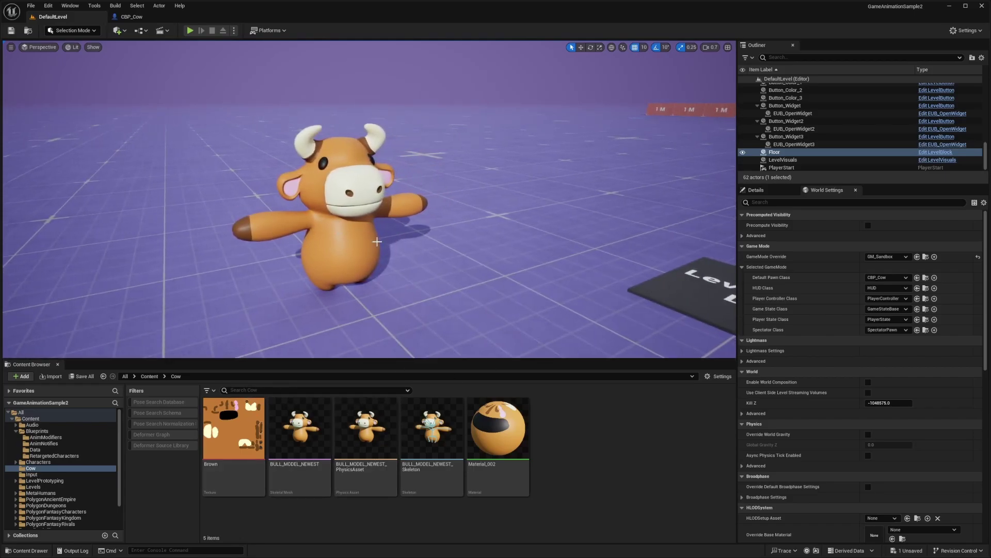
left_click(45, 468)
right_click(575, 447)
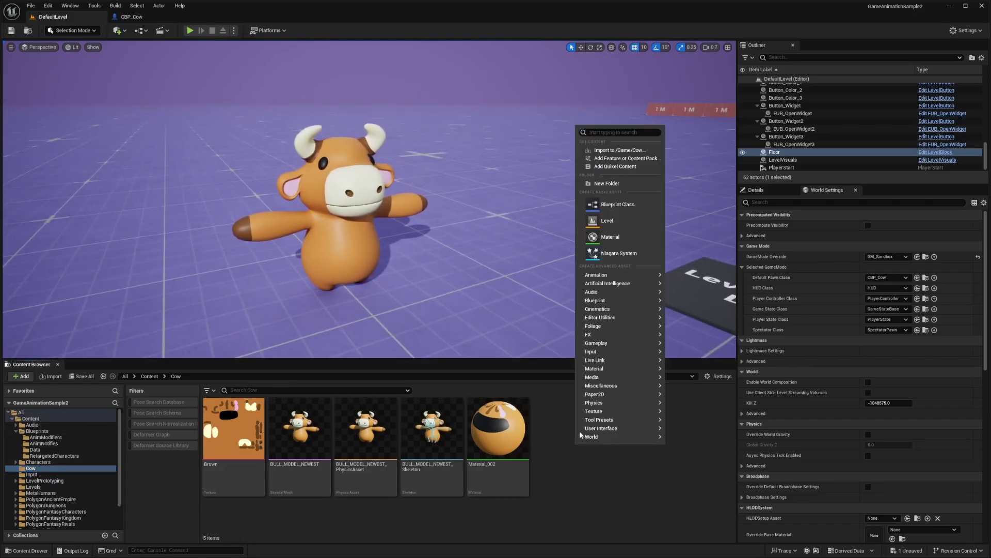
mouse_move(598, 275)
mouse_move(696, 483)
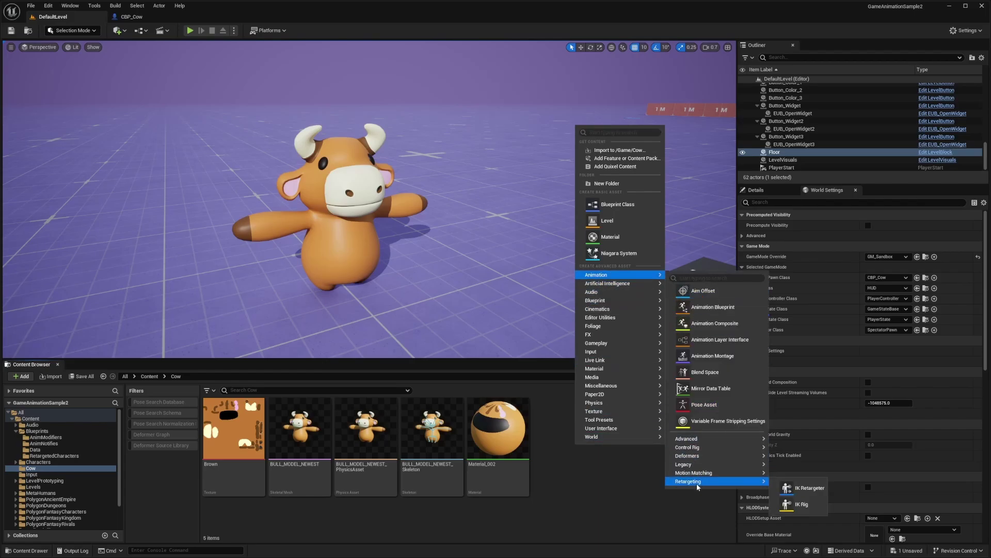
left_click(796, 506)
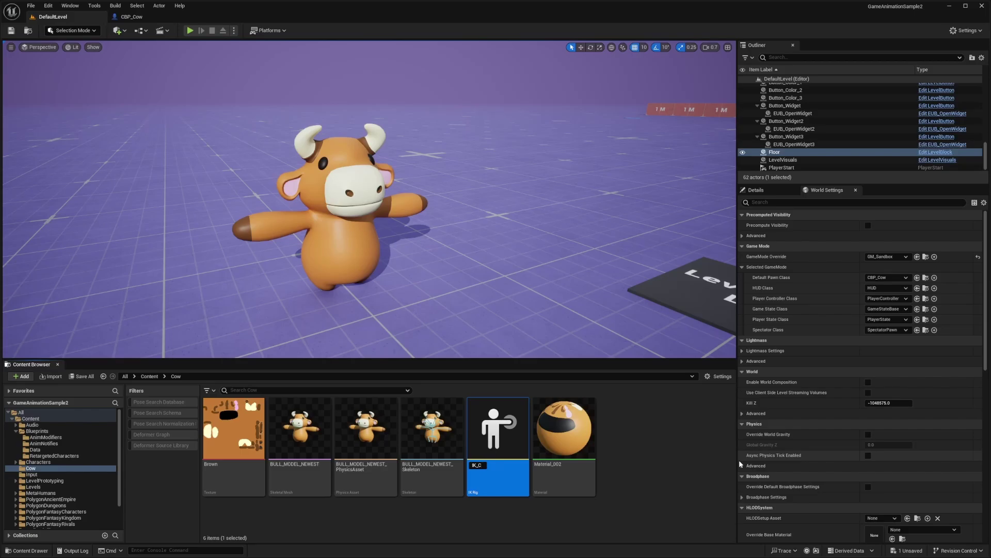
type("IK_Cow")
key("Return")
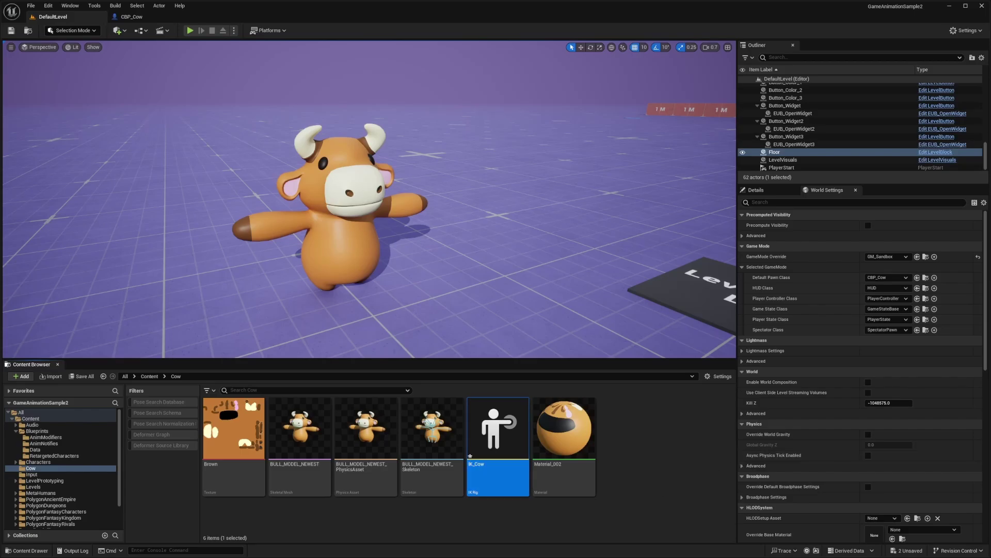
Open the IK_Cow rig and set its preview skeletal mesh to BULL_MODEL_NEWEST.
left_click_drag(285, 42, 283, 21)
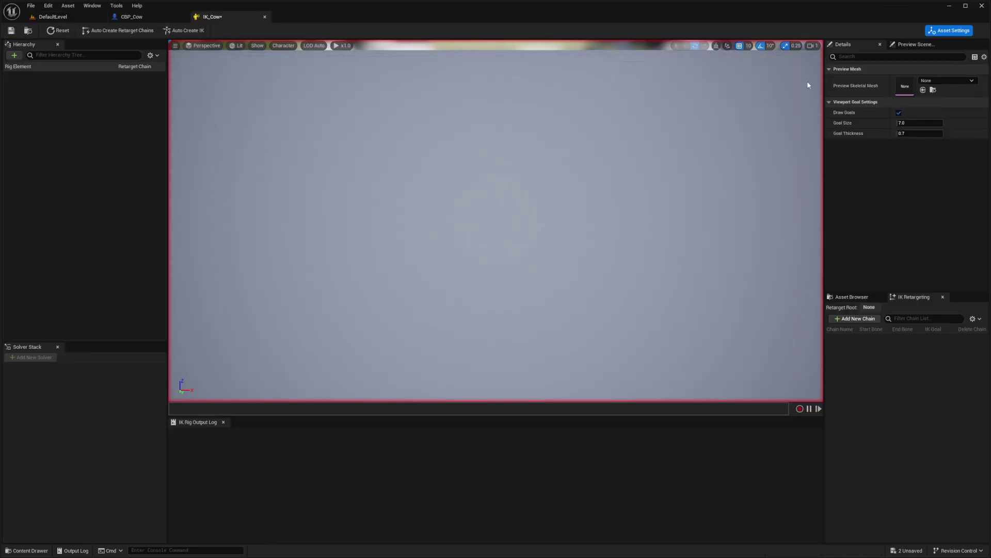
left_click(947, 82)
type("bul")
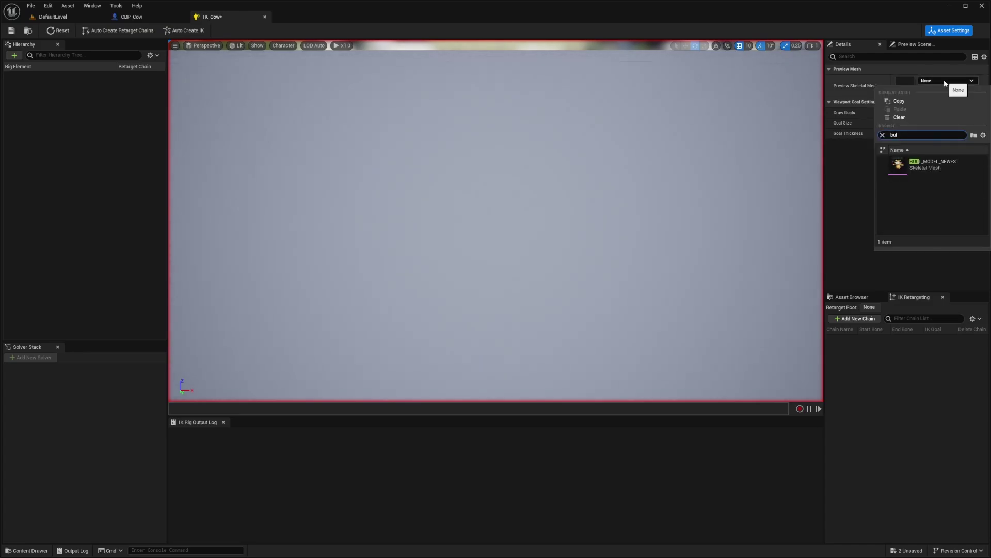
left_click(933, 164)
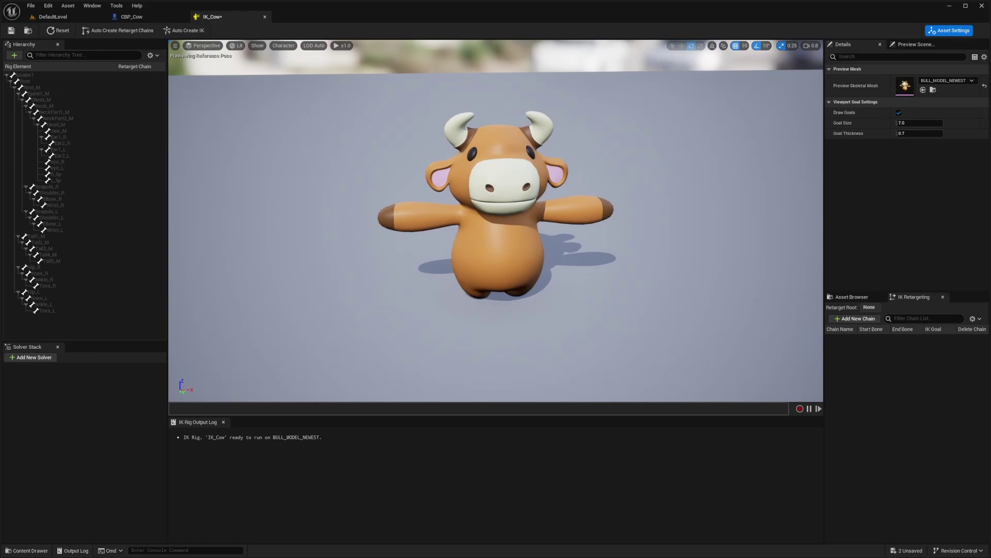
Add a retarget chain named Root on the Root bone, without an IK goal.
left_click(32, 87)
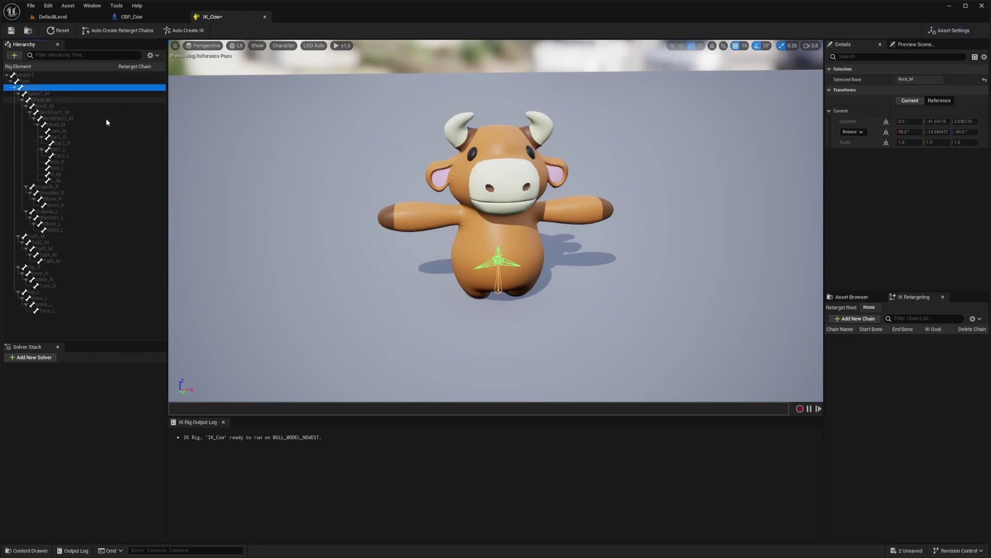
left_click(41, 82)
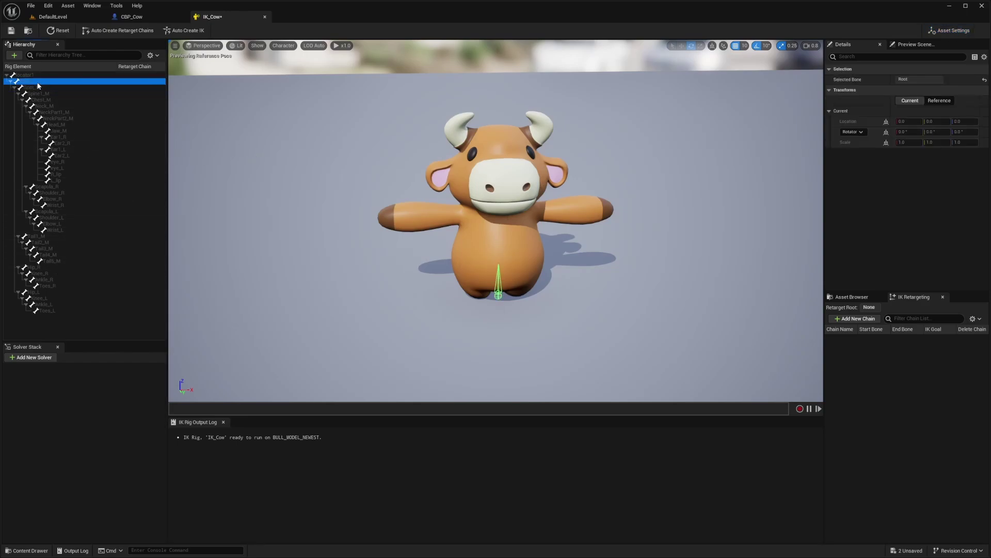
right_click(36, 82)
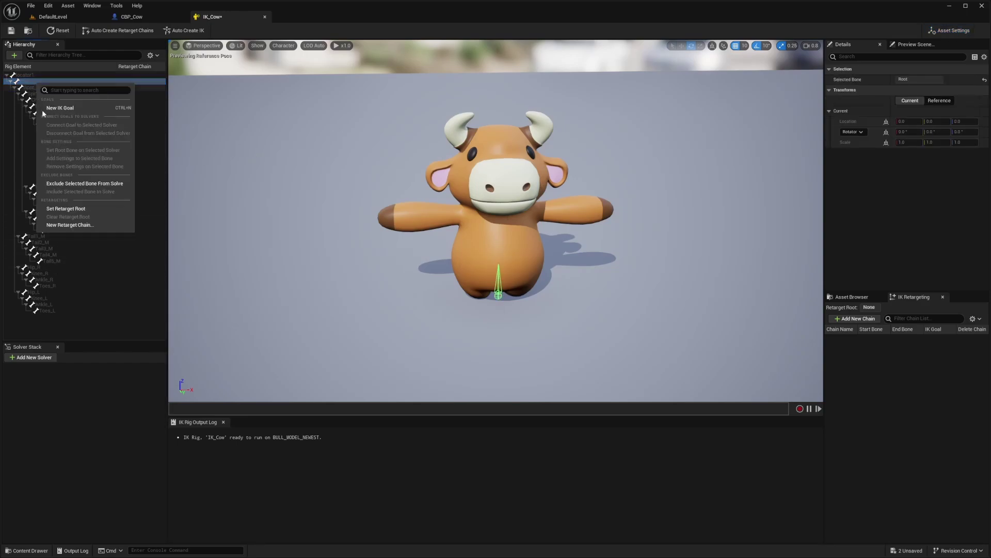
left_click(70, 224)
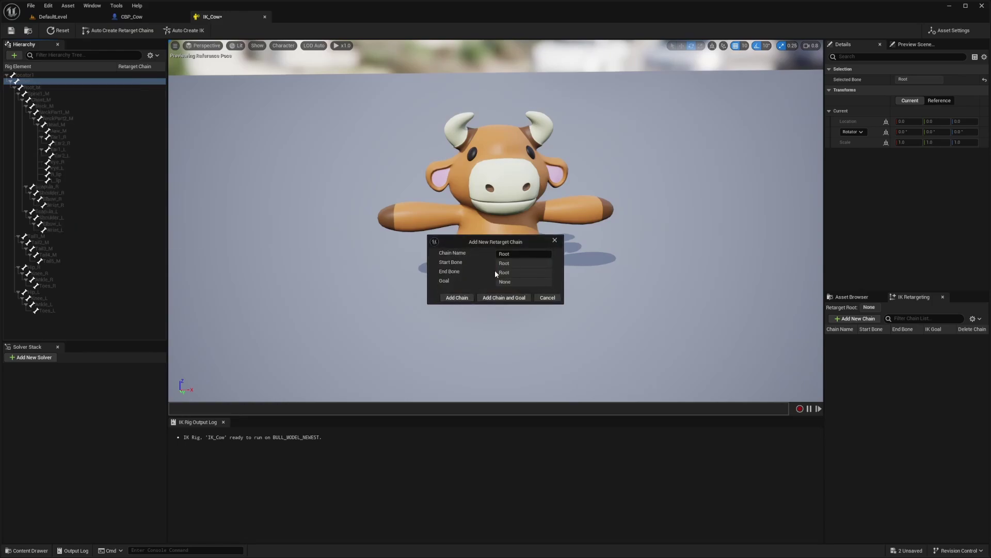
left_click(456, 298)
Set the Root_M bone as the retarget root.
left_click(42, 87)
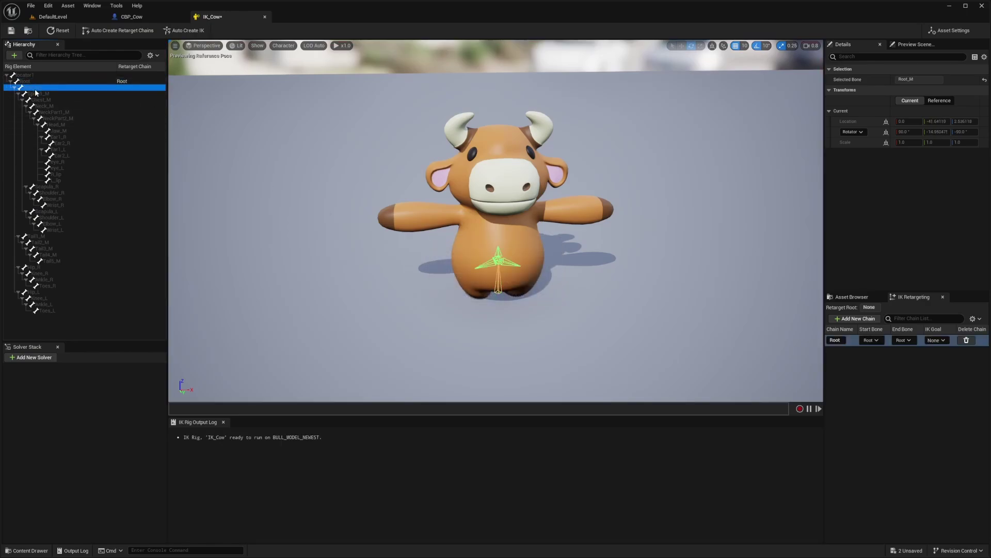
right_click(36, 91)
right_click(44, 90)
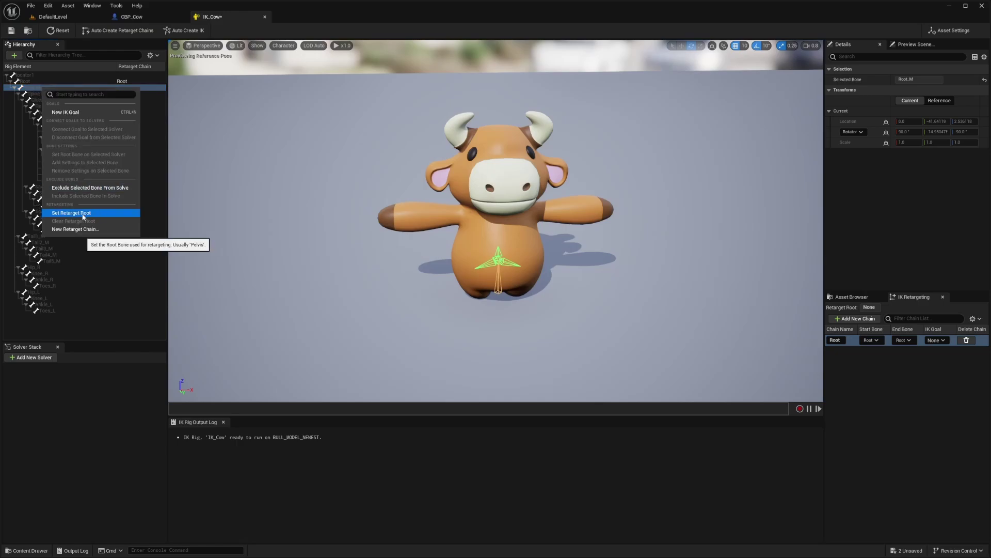
left_click(90, 215)
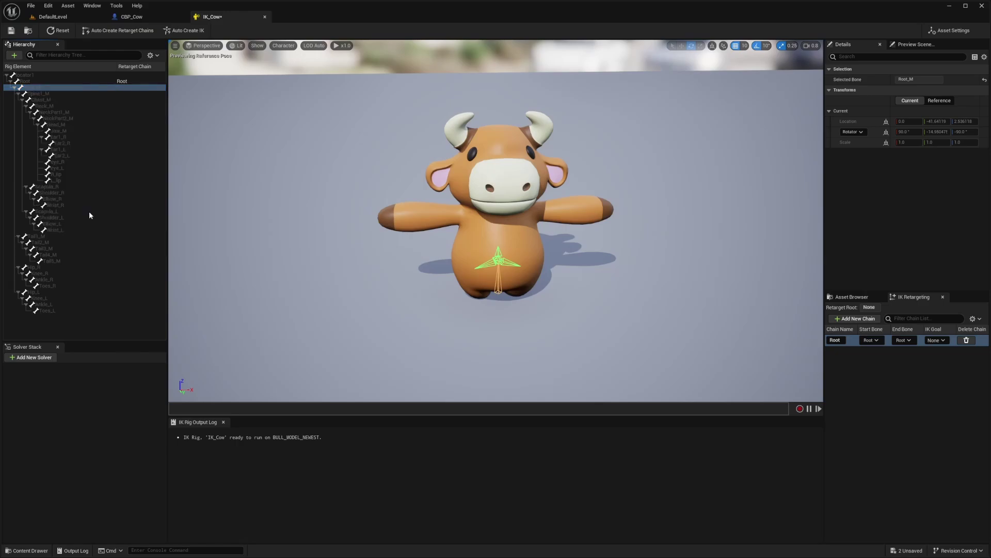
right_click_drag(273, 136, 310, 165)
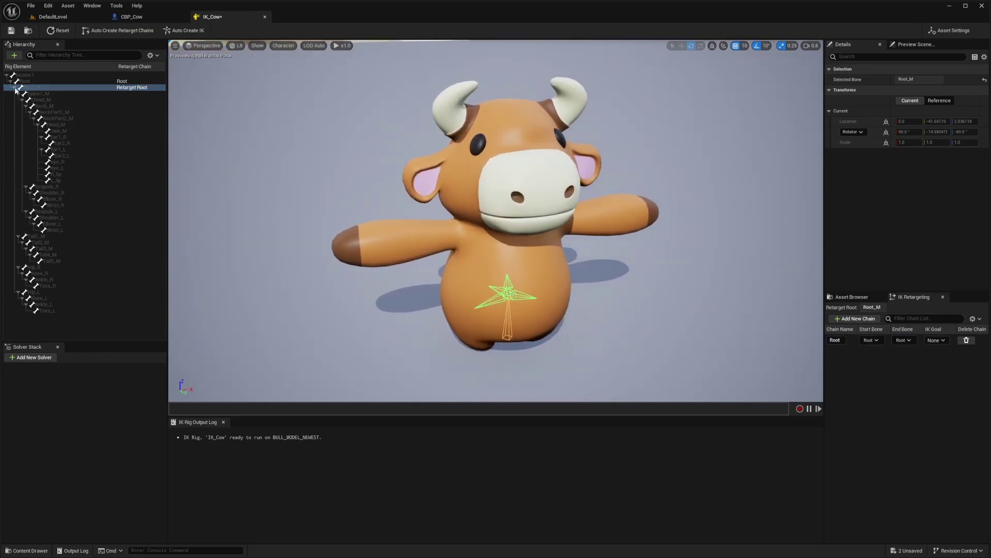
Add a retarget chain named Spine from Spine1_M to Chest_M, without an IK goal.
left_click(54, 93)
left_click(59, 101, "shift")
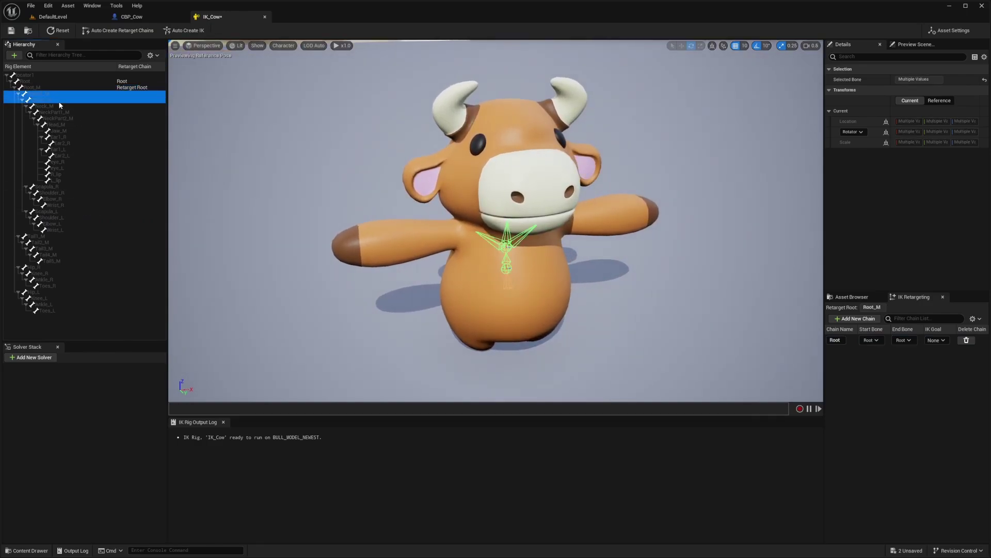
right_click(59, 105)
left_click(103, 245)
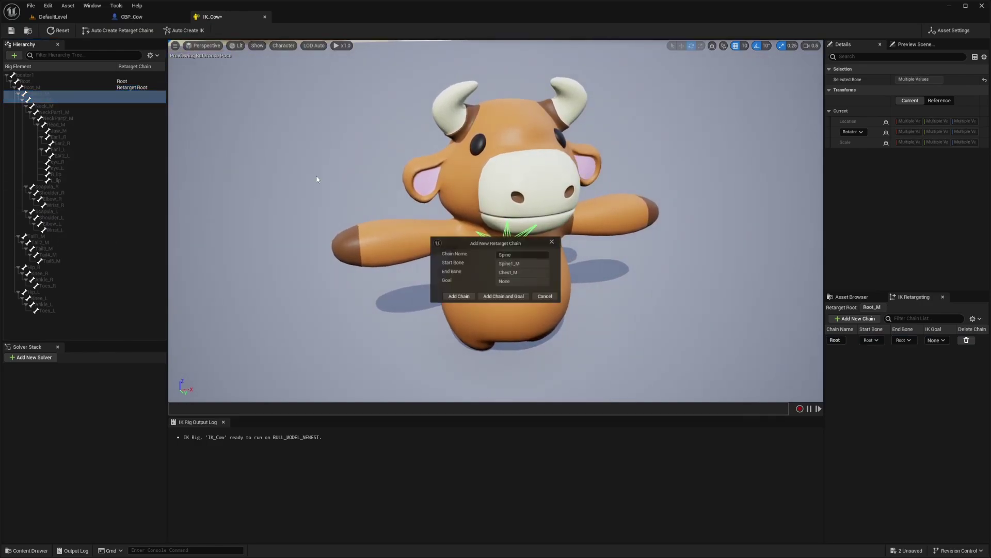
left_click(467, 301)
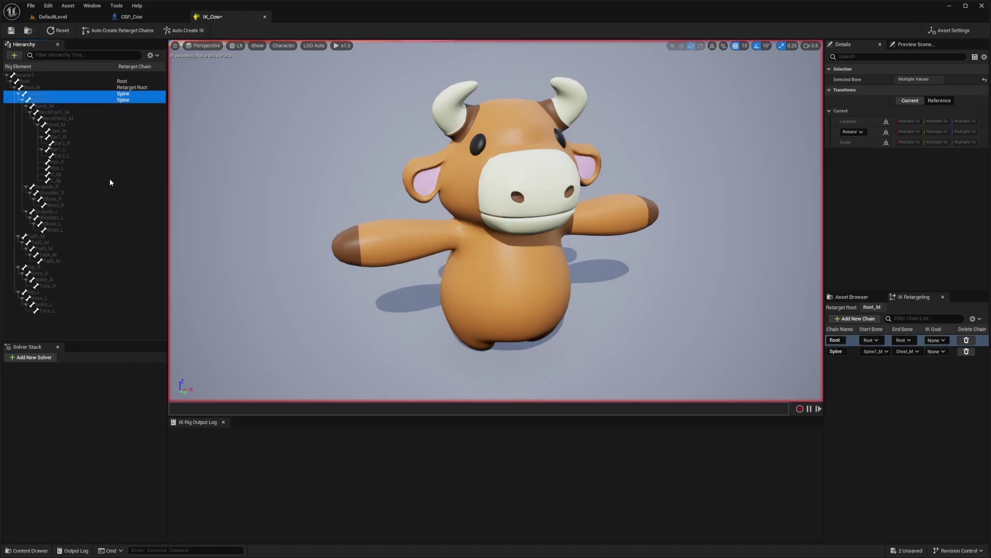
Add a retarget chain named Neck from Neck_M to NeckPart2_M, without an IK goal.
left_click(55, 106)
left_click(82, 119, "shift")
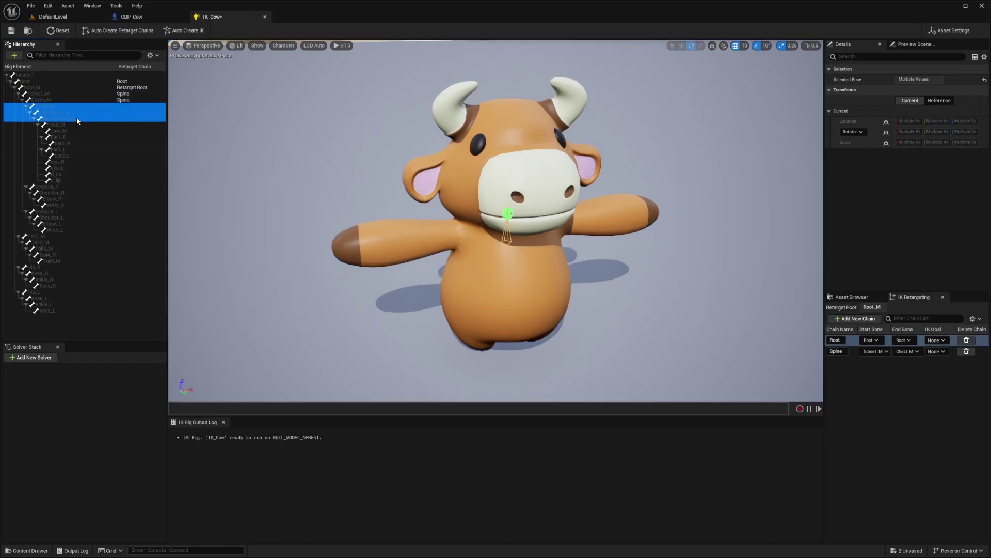
right_click(77, 117)
left_click(123, 258)
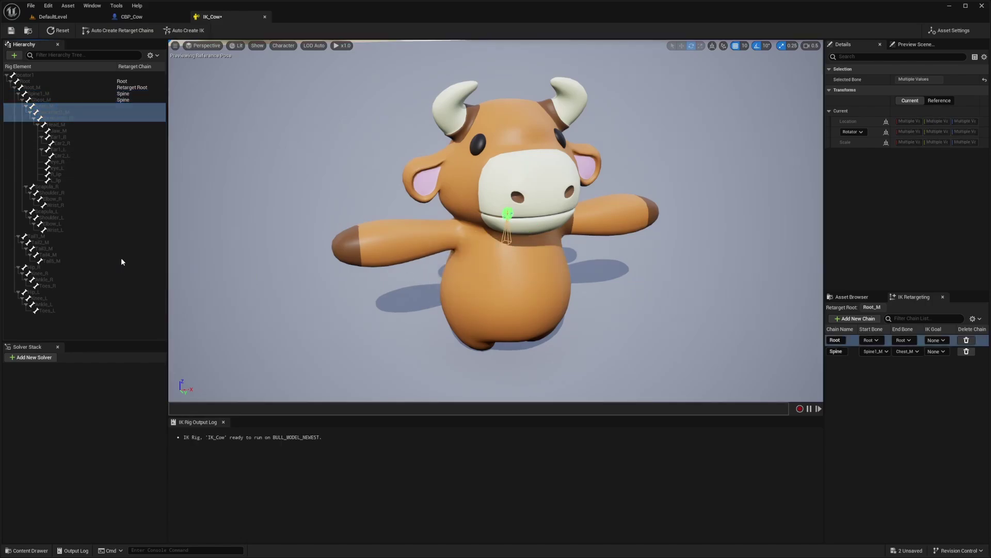
left_click(455, 298)
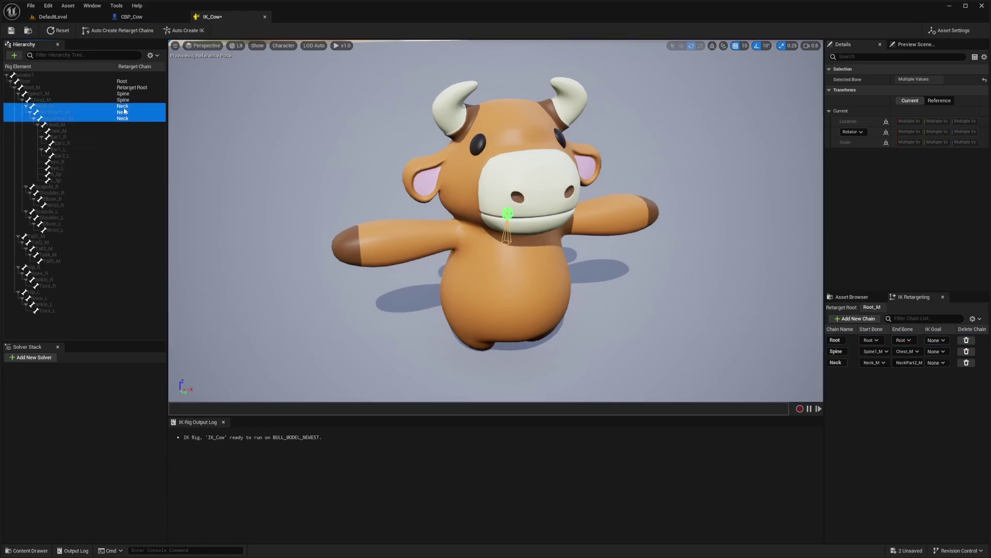
Create Head retarget chains from Head_M to the jaw, ear, eye and lip bones, plus a RightClavicle chain on Scapula_R.
left_click(63, 126)
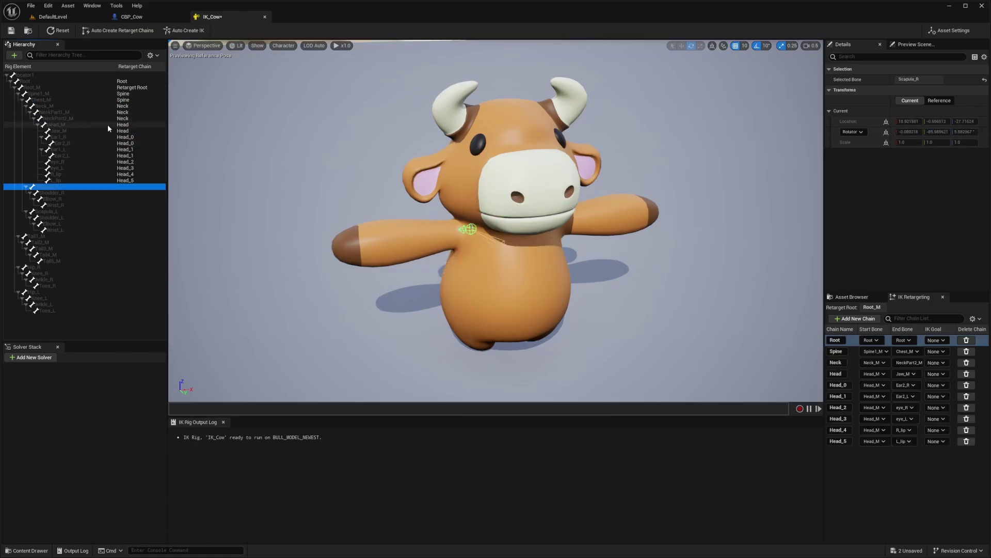
right_click(55, 187)
left_click(49, 188)
right_click(52, 190)
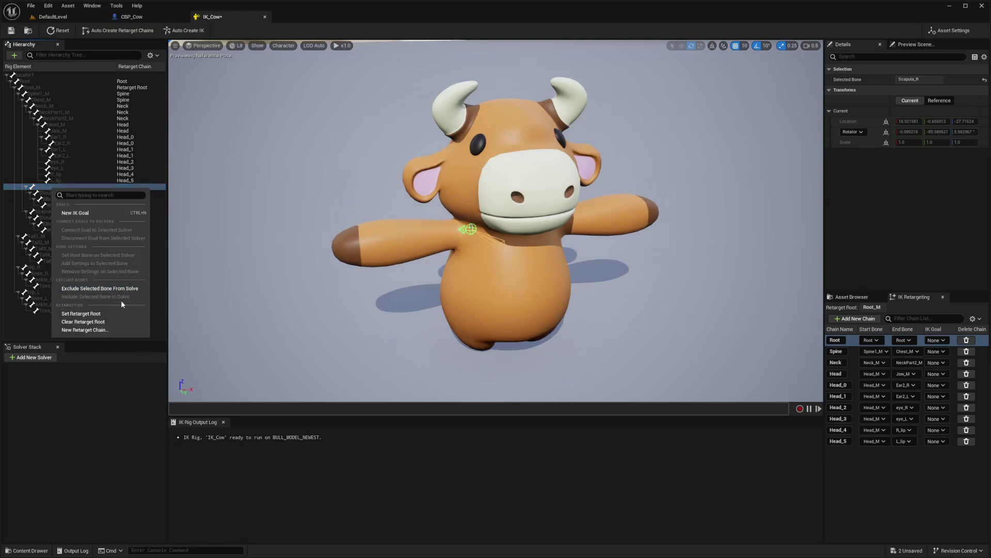
left_click(83, 330)
Add a retarget chain named RightArm from Shoulder_R to Wrist_R, without an IK goal.
left_click(66, 194)
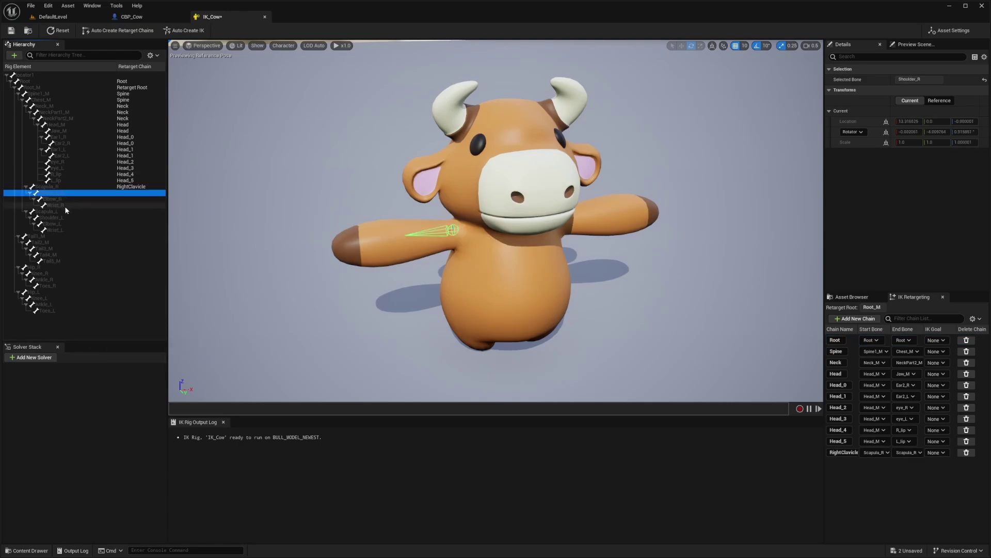
left_click(62, 207, "shift")
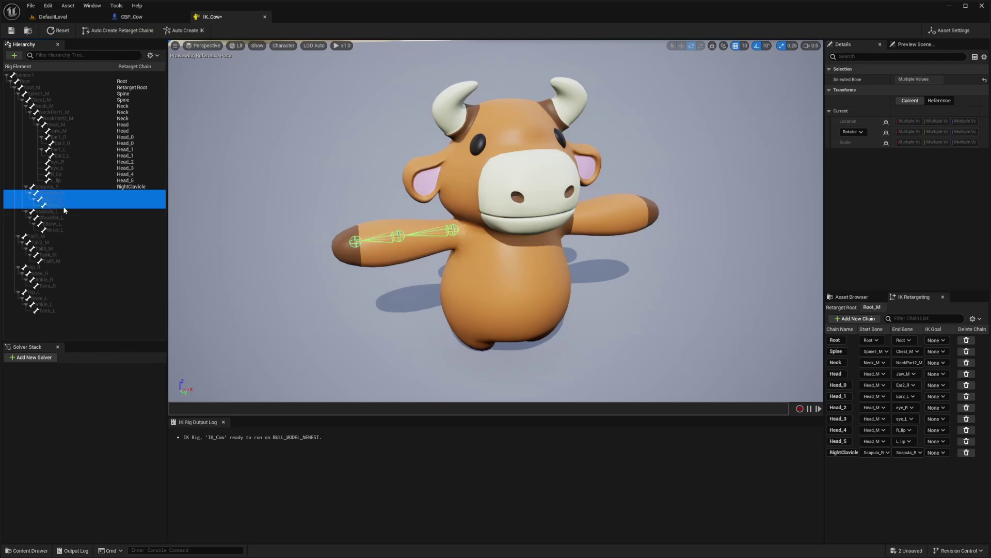
right_click(56, 204)
left_click(110, 347)
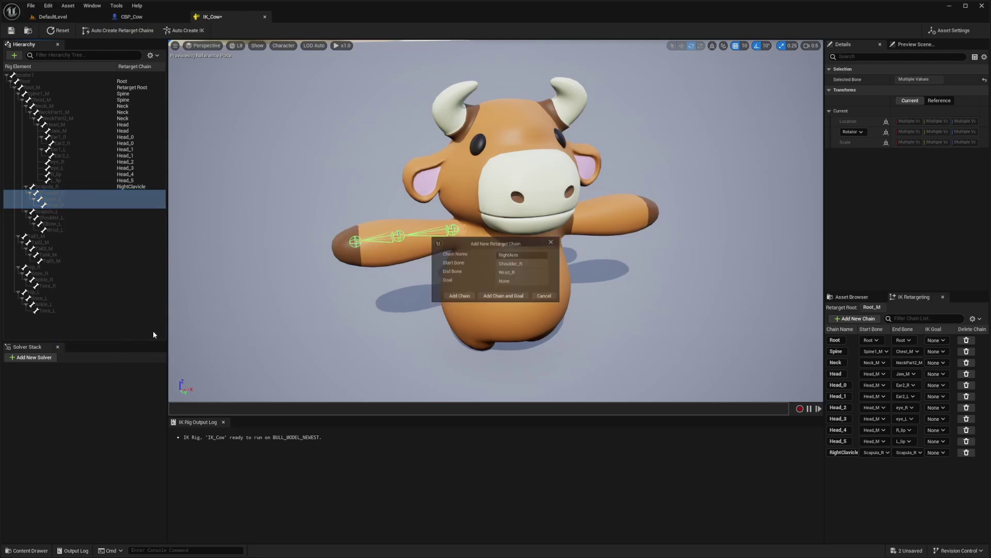
left_click(466, 298)
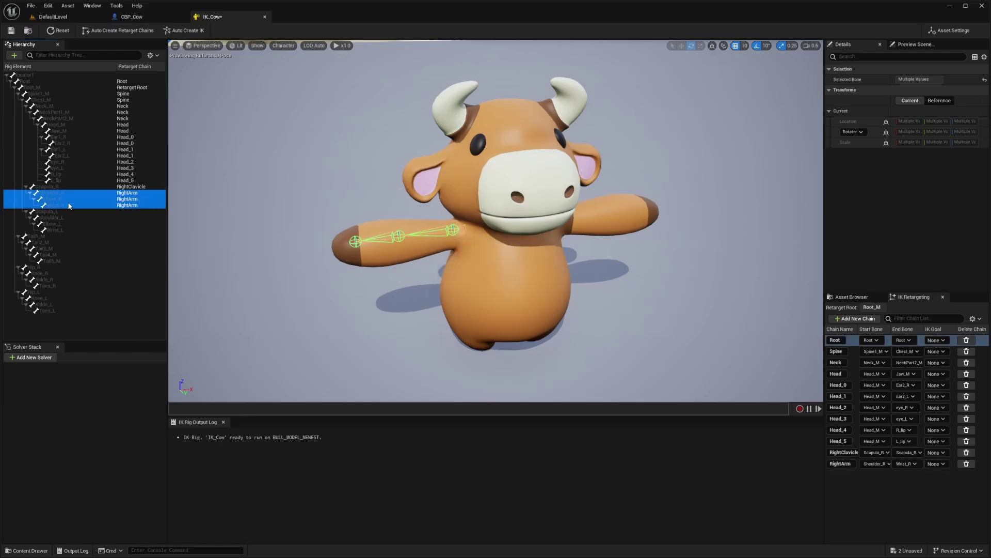
Add a retarget chain named RightLeg from Hip_R to Toes_R, without an IK goal.
left_click(54, 265)
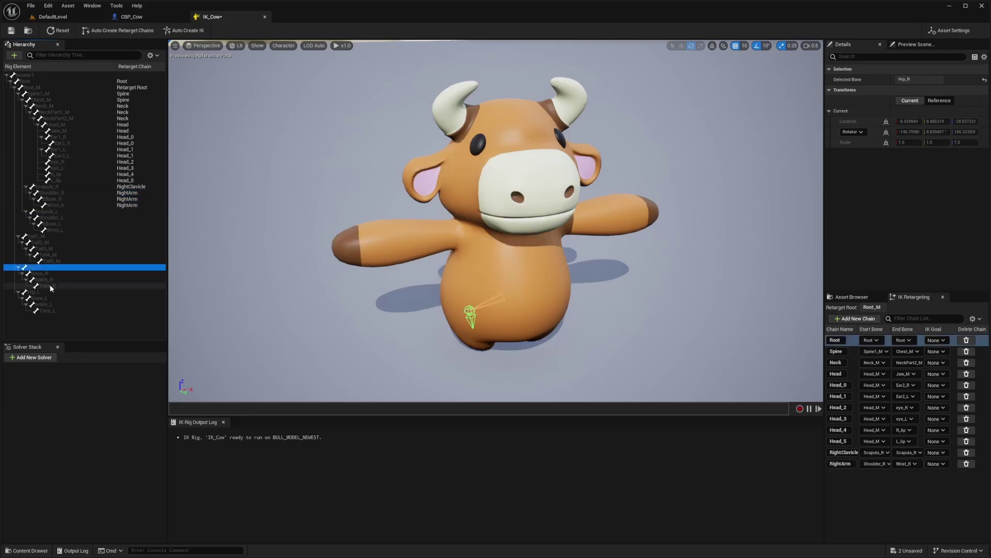
left_click(54, 285, "shift")
right_click(53, 285)
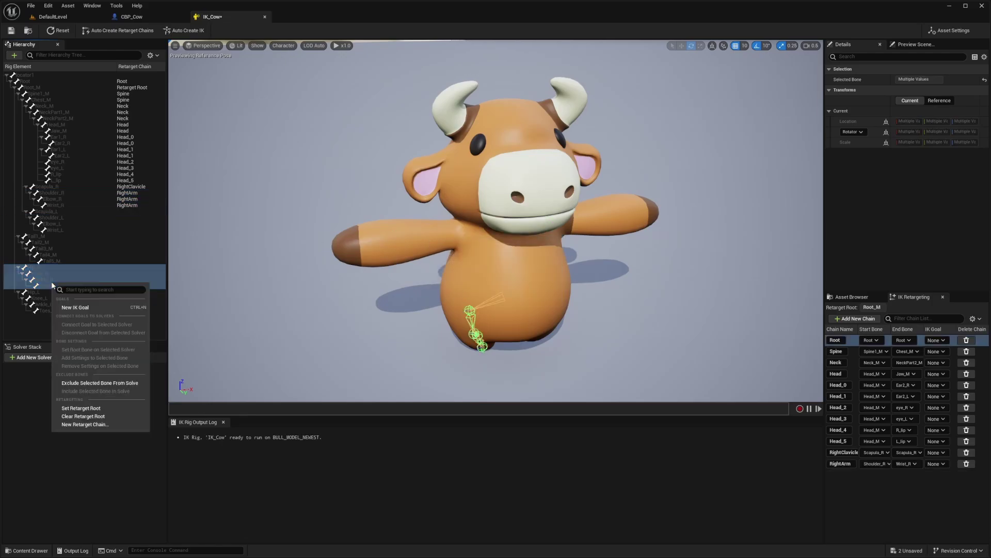
left_click(97, 424)
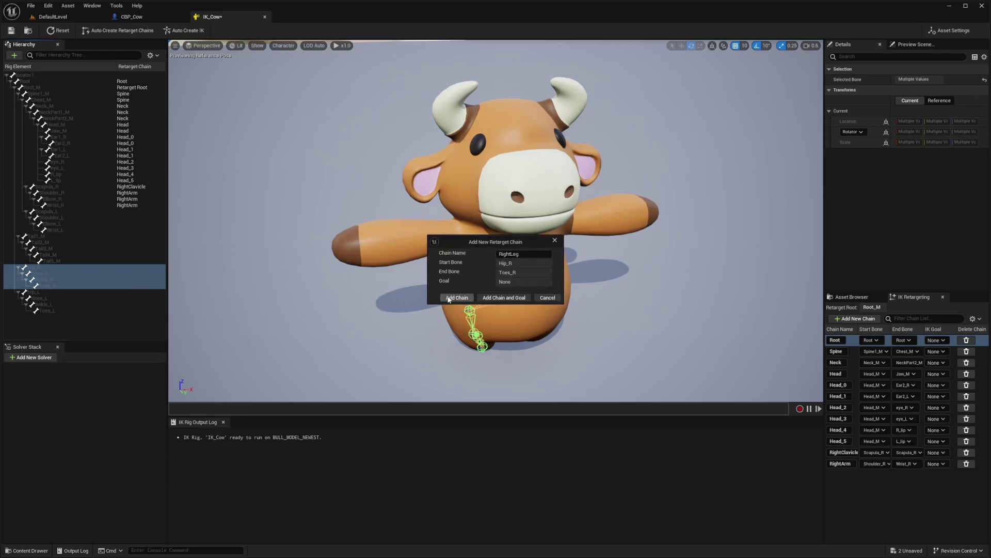
left_click(449, 298)
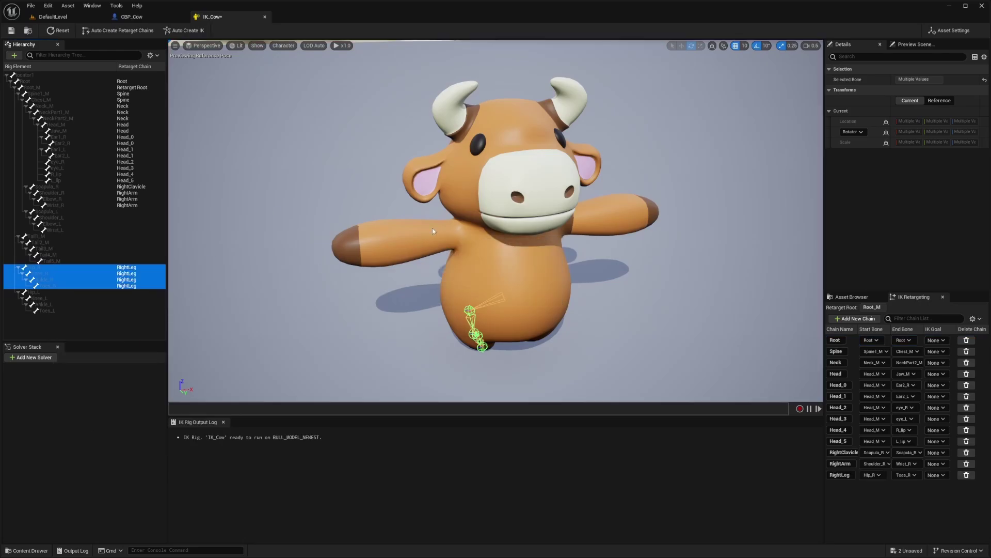
Save the IK_Cow rig with its retarget chains.
left_click(258, 256)
key("ctrl+s")
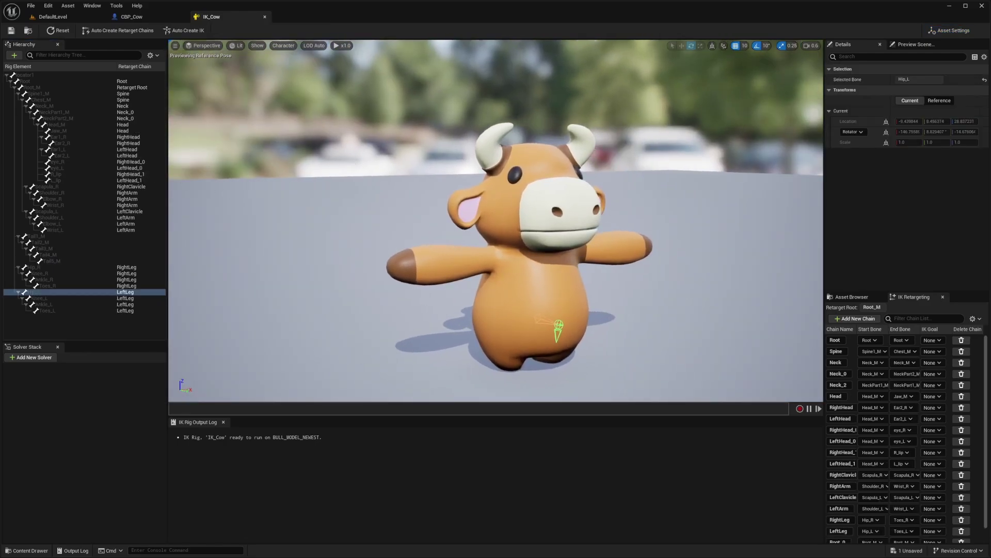
Inspect the cow model and its right leg chain, selecting the Hip_R bone in the hierarchy.
right_click_drag(392, 237, 297, 234)
scroll(302, 238, "up", 3)
scroll(302, 238, "down", 5)
scroll(302, 238, "up", 2)
left_click(134, 268)
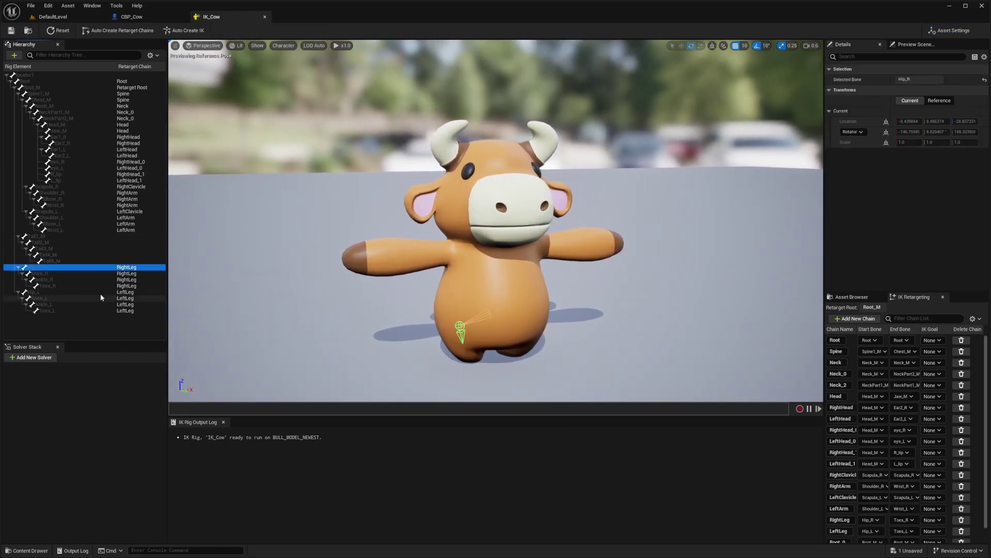
right_click_drag(388, 298, 408, 321)
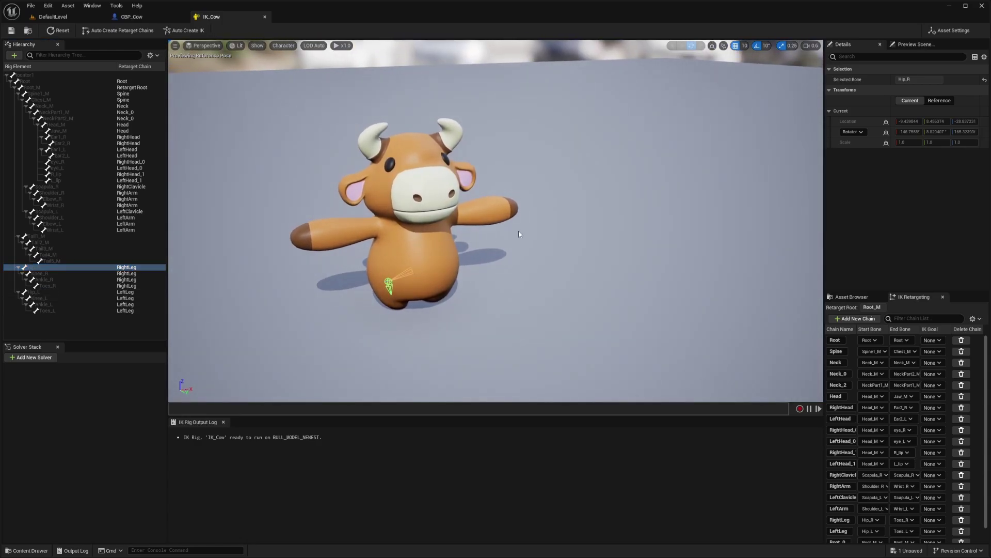
right_click_drag(509, 235, 370, 231)
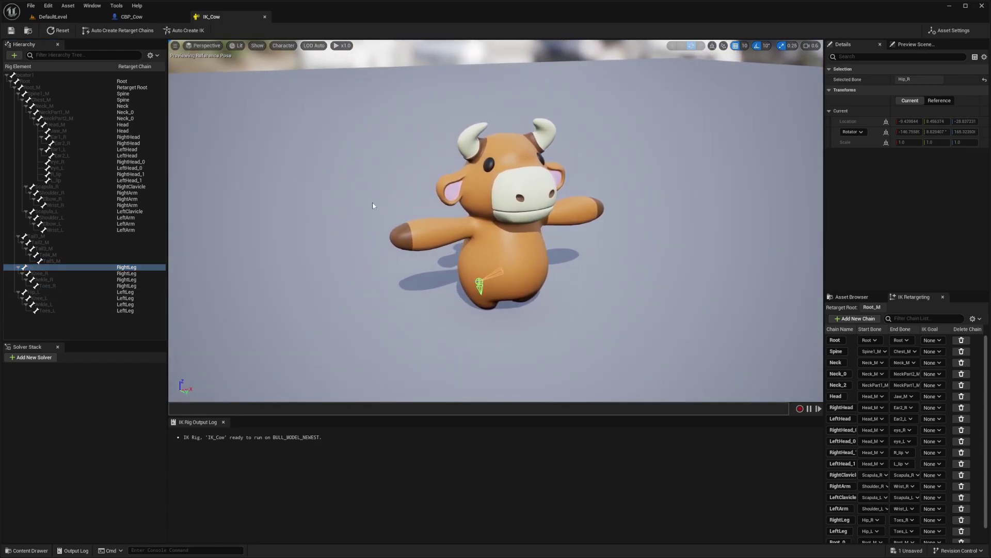
left_click(373, 137)
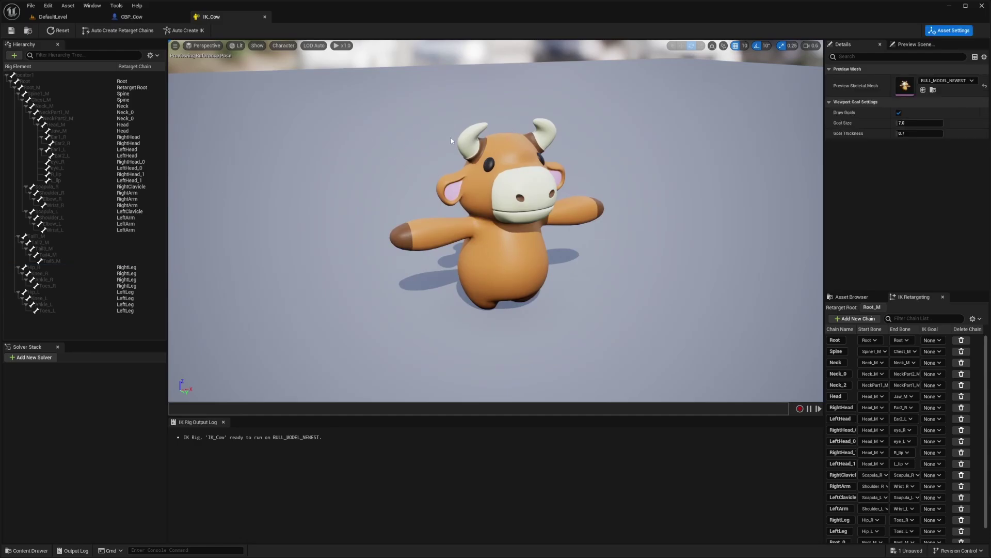
scroll(448, 140, "up", 4)
left_click_drag(447, 140, 573, 111, "alt")
right_click_drag(573, 111, 446, 144)
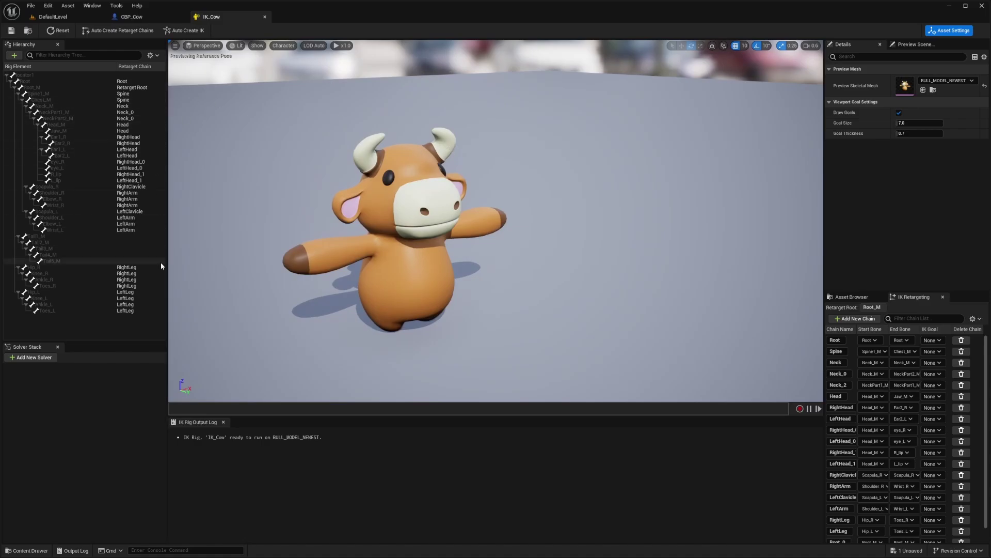
Create an IK Retargeter named RTG_Cow in the Cow content folder.
left_click(136, 19)
left_click(64, 18)
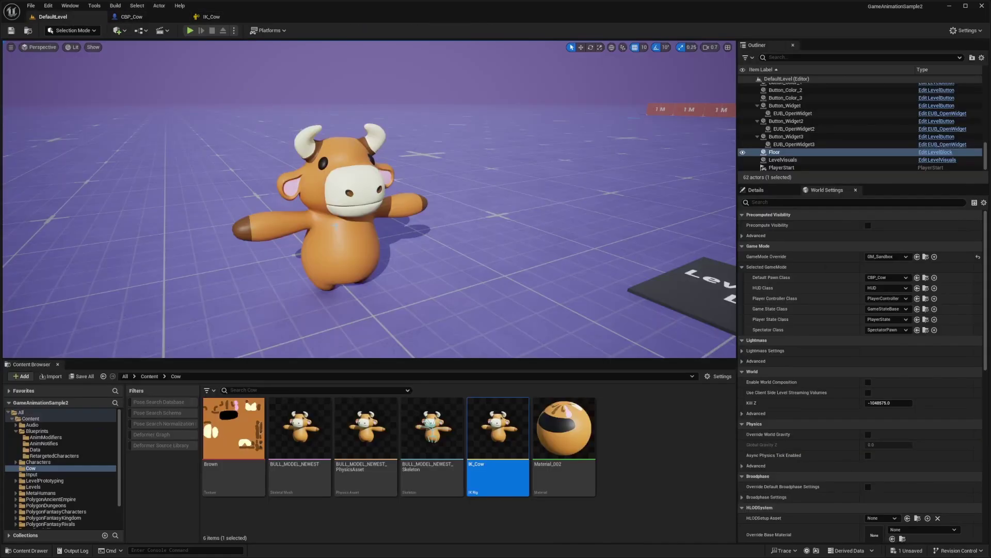
left_click(666, 458)
right_click(636, 426)
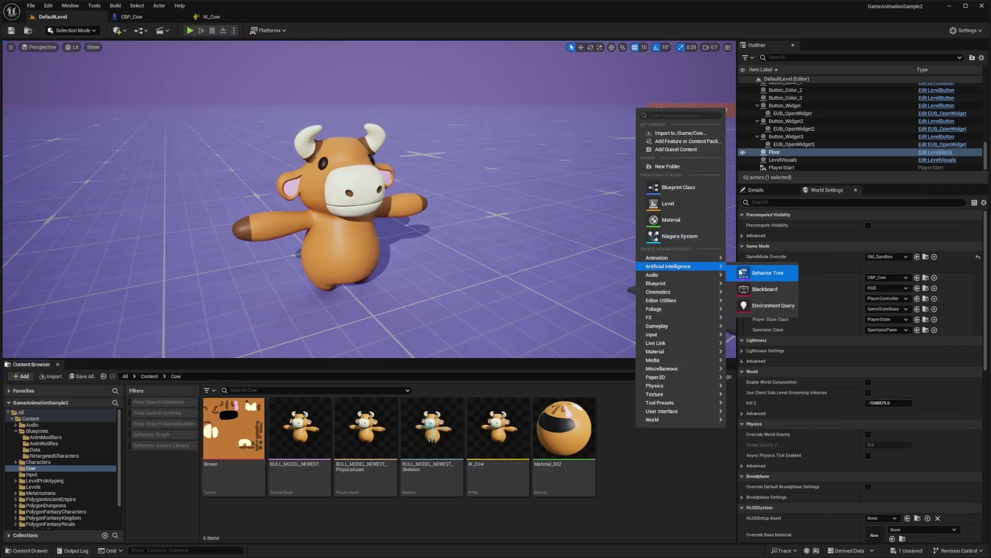
mouse_move(713, 257)
mouse_move(806, 463)
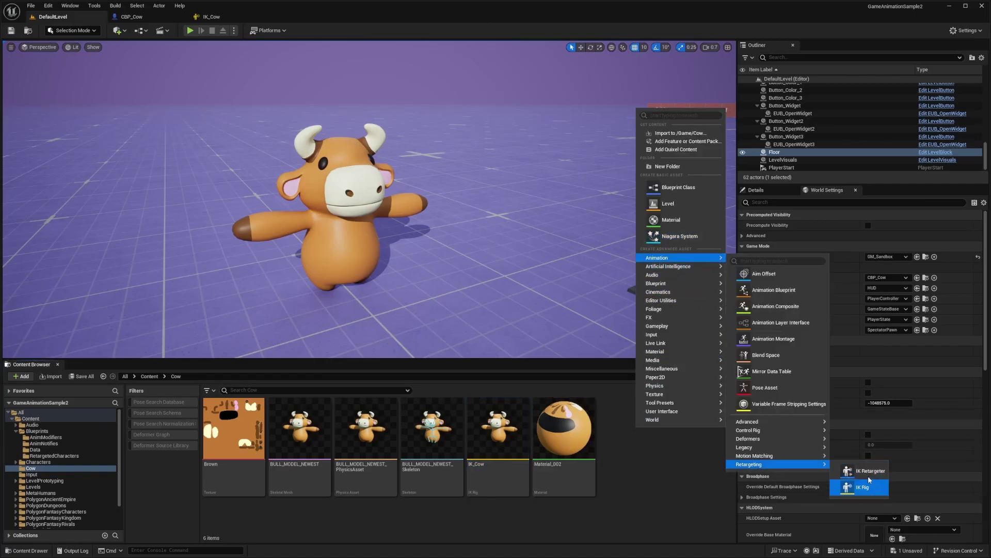
left_click(860, 469)
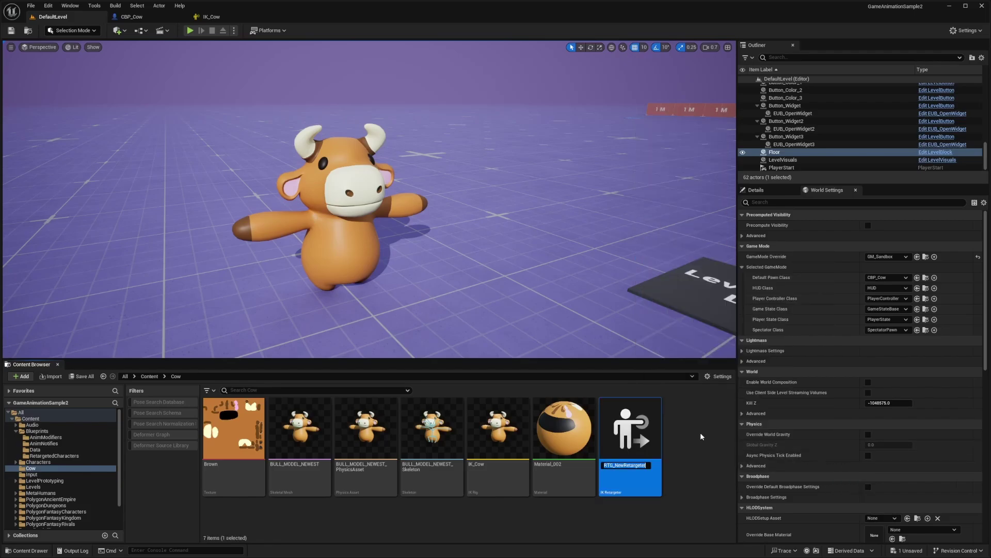
type("RTG_Cow")
key("Return")
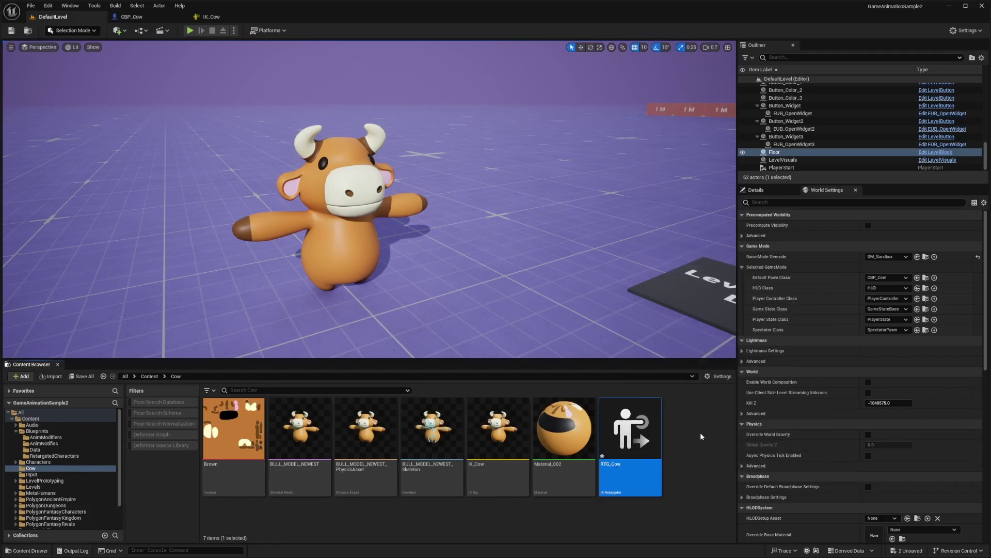
Open RTG_Cow and assign IK_UEFN_Mannequin as its source IK Rig and IK_Cow as its target IK Rig.
double_click(636, 429)
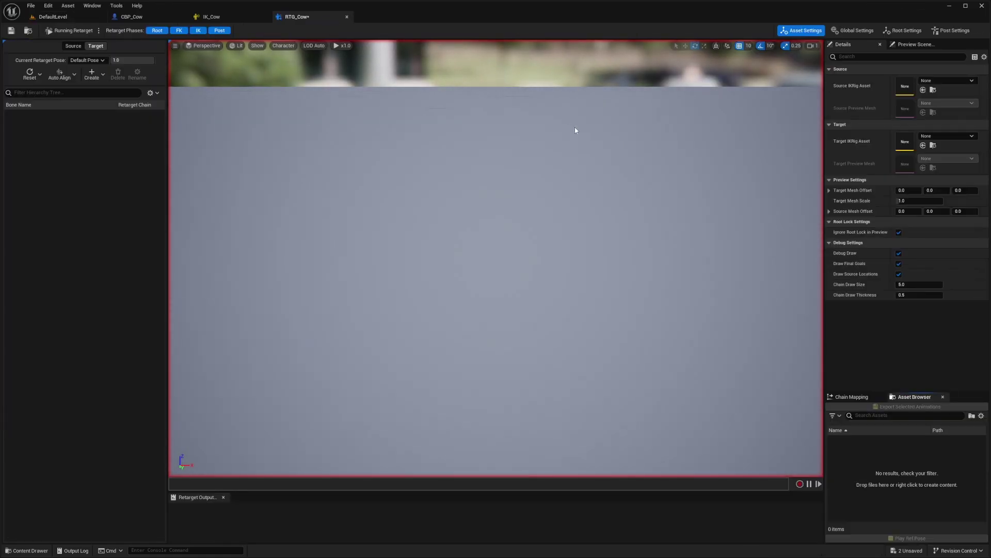
left_click(937, 81)
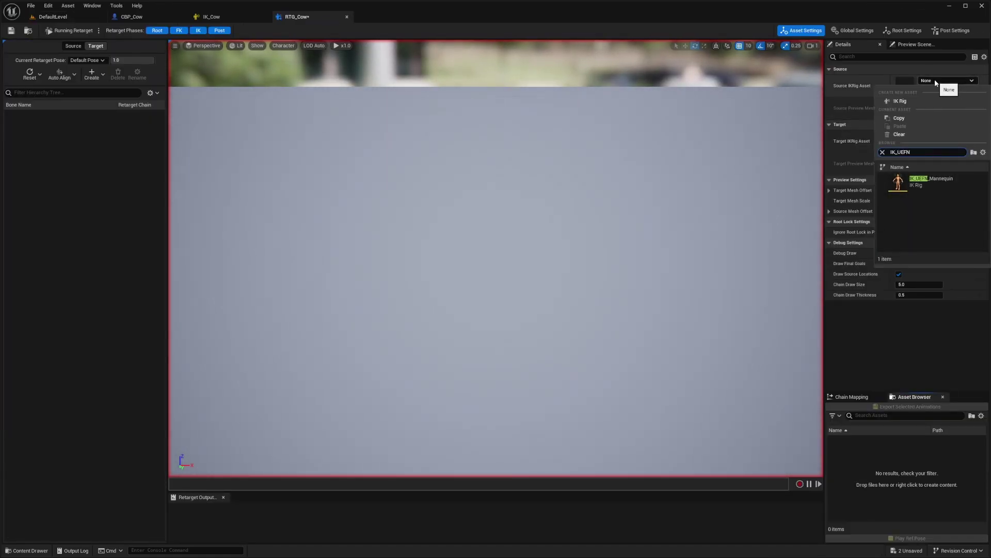
left_click(922, 181)
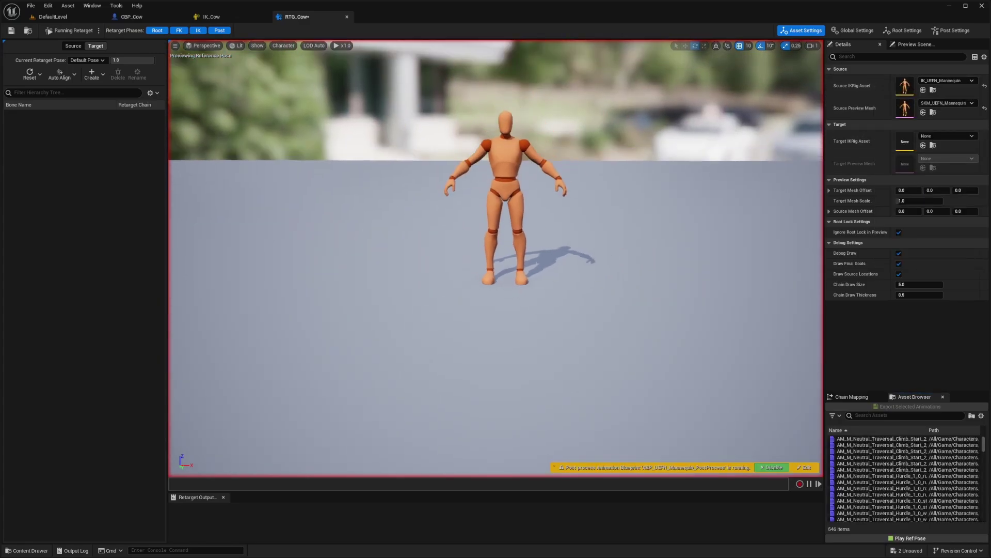
left_click(935, 137)
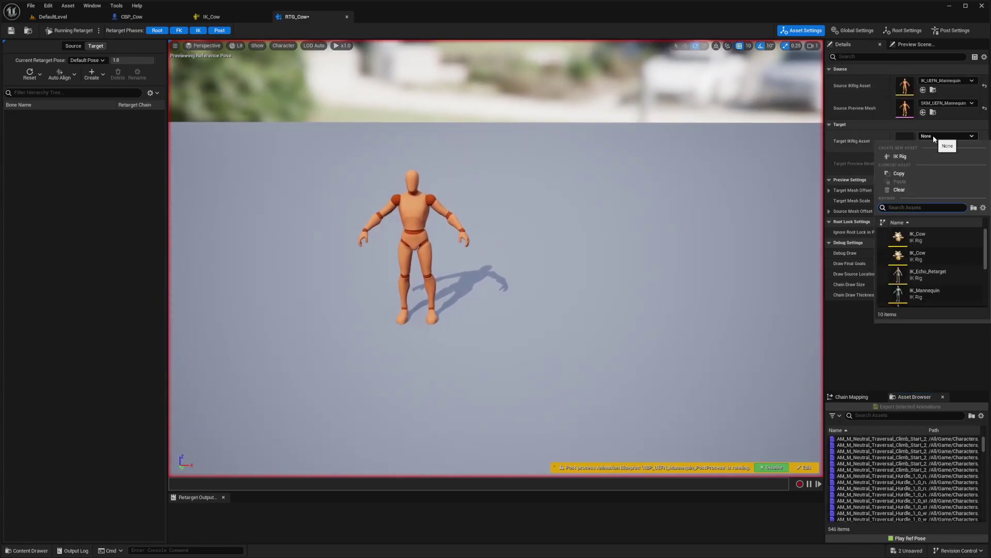
left_click(933, 242)
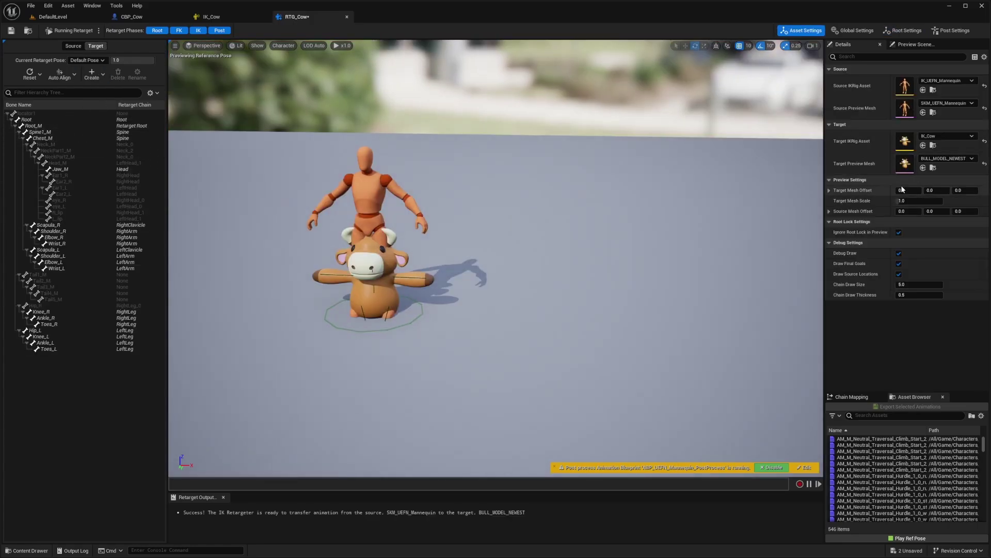
Offset the target mesh preview by about 131 in X and 9.7 in Z so the cow stands beside the mannequin.
mouse_move(936, 191)
left_mouse_down()
mouse_move(985, 191)
mouse_move(926, 193)
left_mouse_up()
left_click(984, 191)
key("w")
right_click_drag(525, 169, 537, 166)
key("a")
key("d")
Switch to editing the source retarget pose and auto-align the mannequin's bones to the cow.
left_click(76, 47)
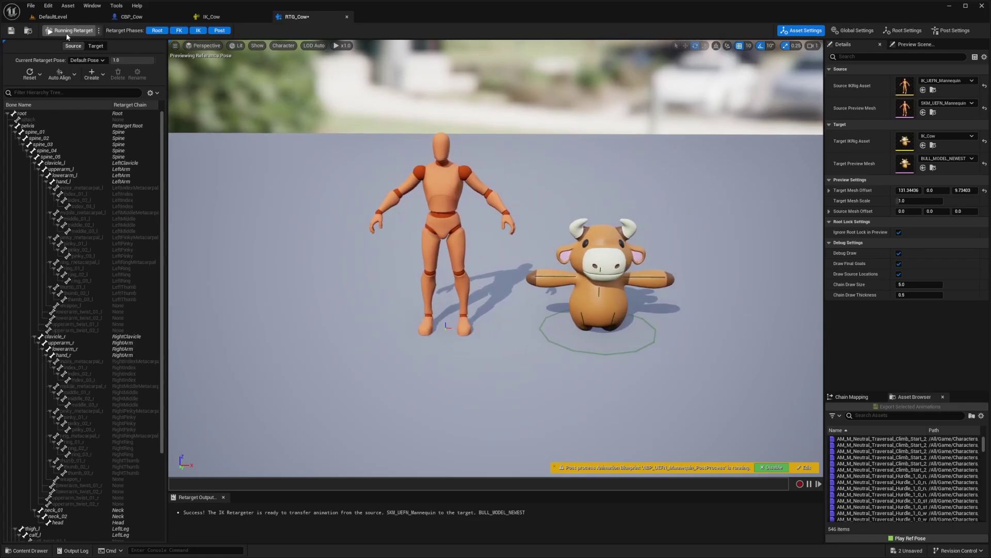
left_click(64, 32)
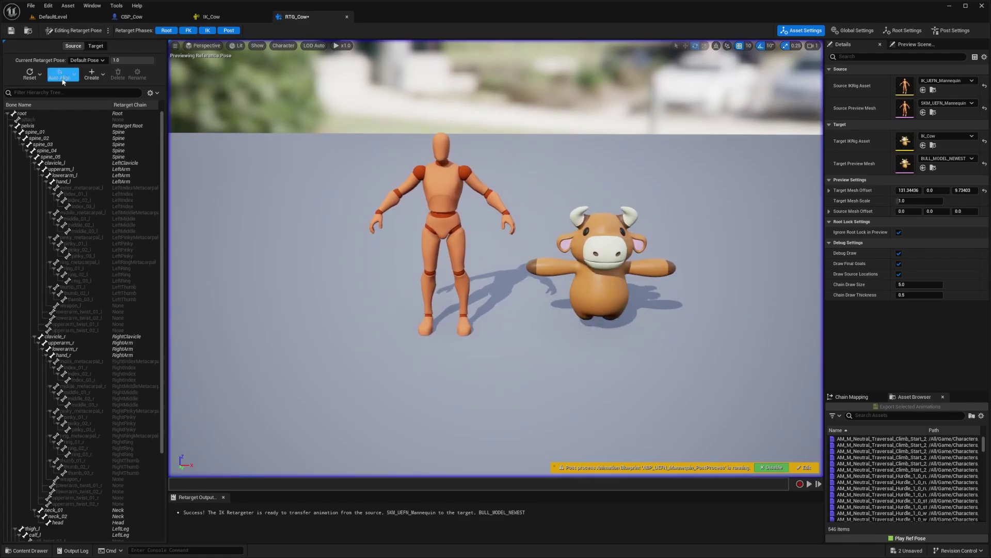
left_click(63, 81)
left_click(76, 91)
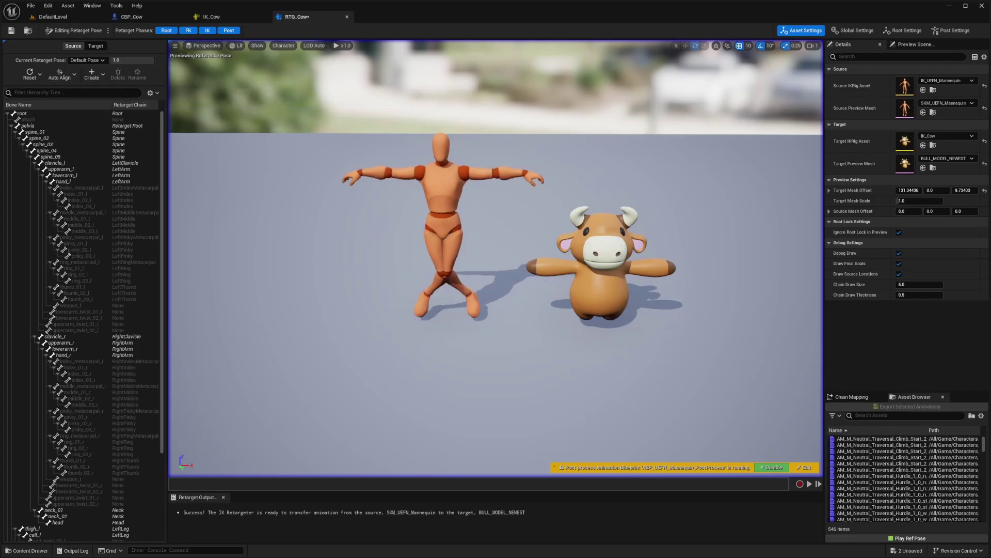
Inspect the mannequin's aligned pose against the cow and save the RTG_Cow retargeter.
key("w")
right_click_drag(545, 281, 516, 269)
scroll(517, 279, "down", 3)
key("w")
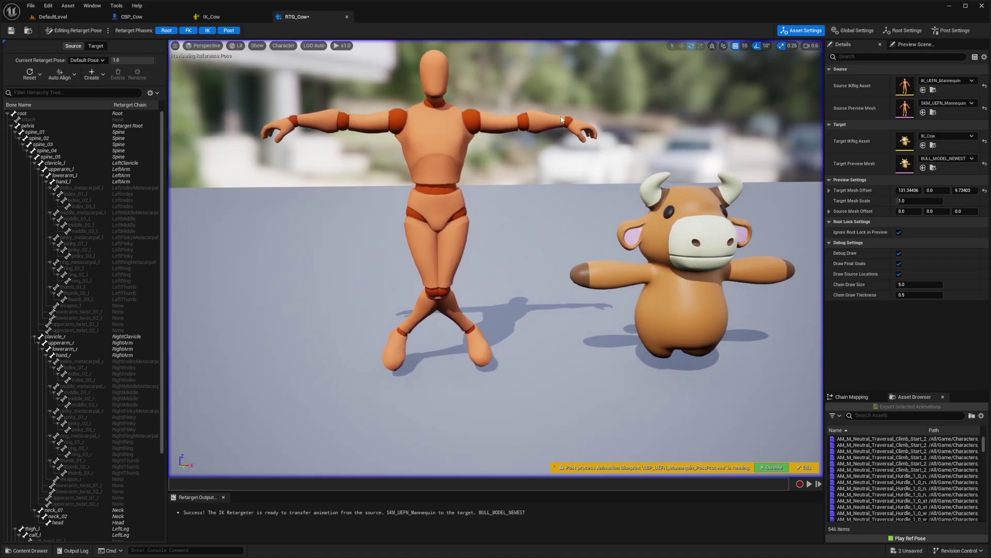
key("ctrl+s")
right_click_drag(522, 132, 553, 131)
right_click_drag(497, 156, 488, 159)
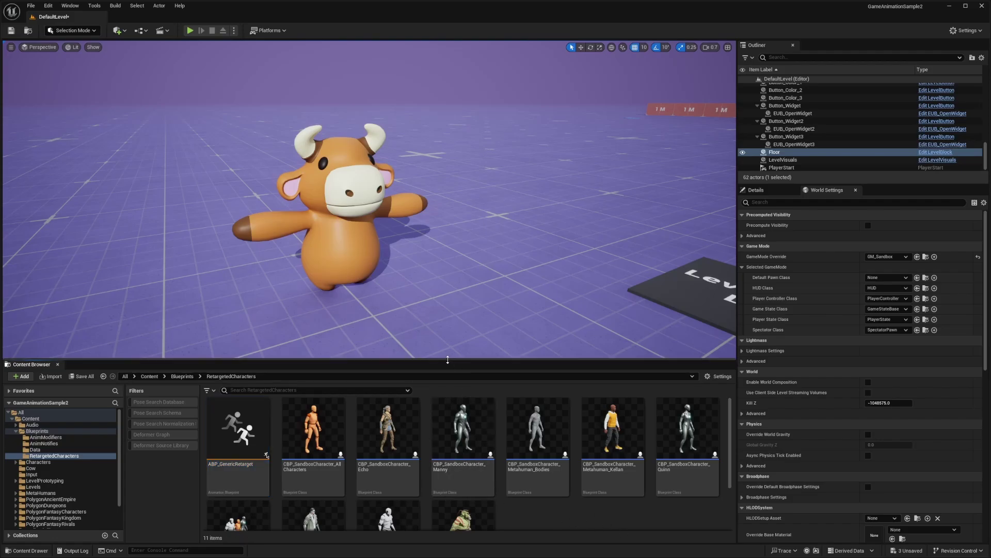
Duplicate CBP_SandboxCharacter_Manny in the RetargetedCharacters folder as CBP_Cow and assign the copy as the level's Default Pawn Class.
left_click_drag(450, 364, 450, 316)
left_click(37, 386)
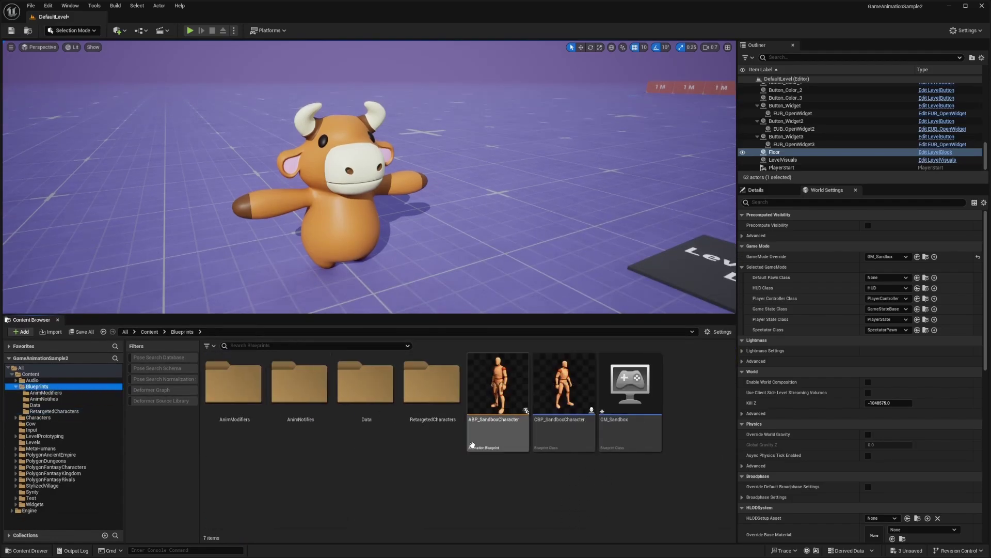
double_click(430, 413)
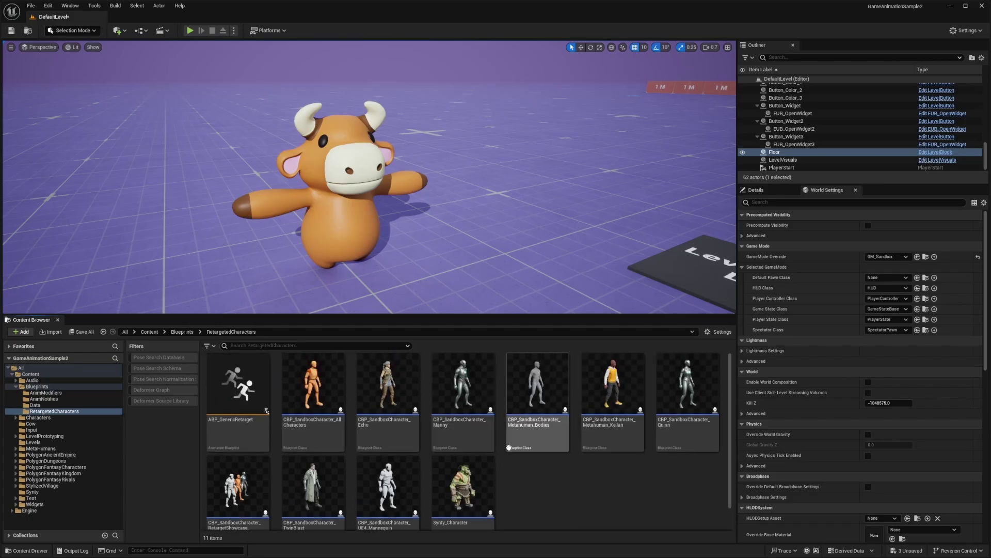
left_click(464, 429)
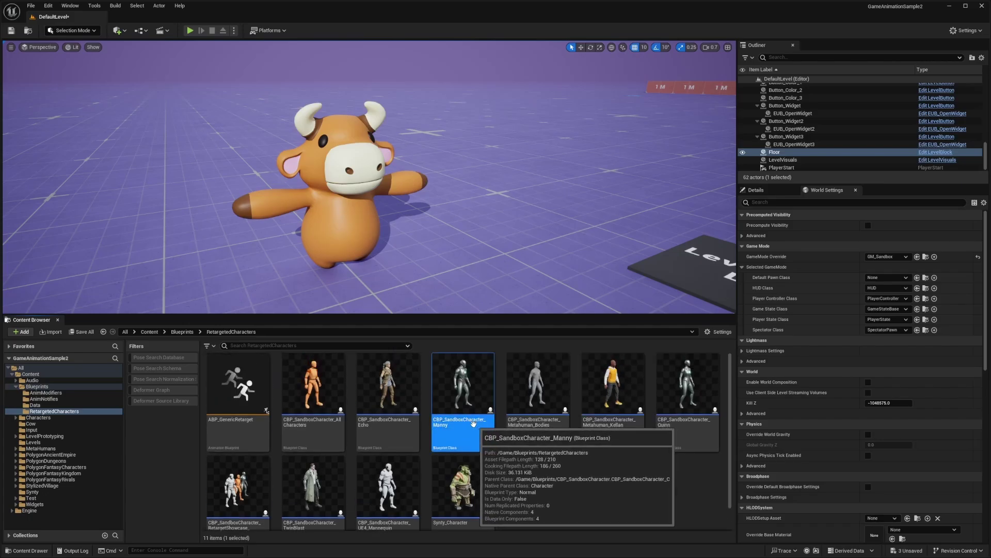
key("ctrl+d")
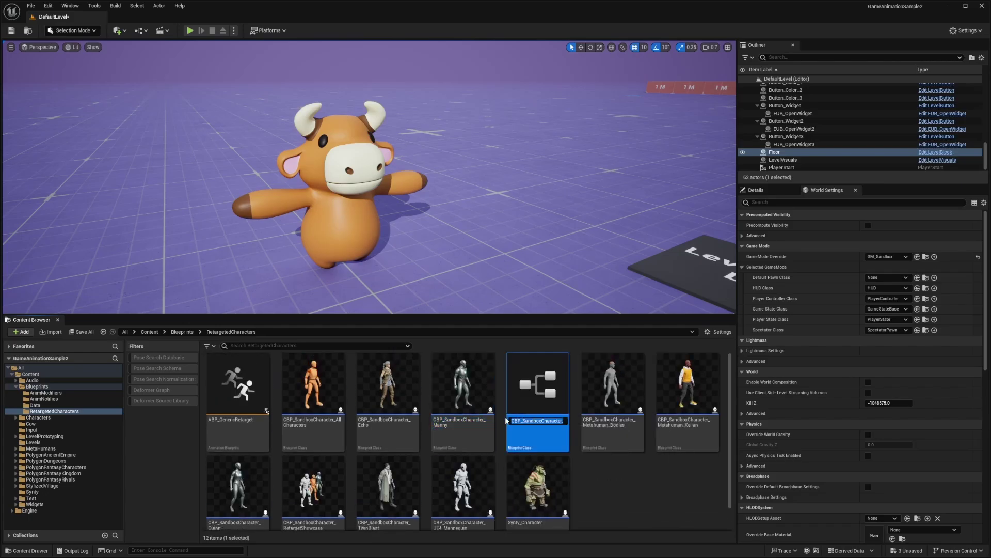
type("CBP_Cow")
key("Return")
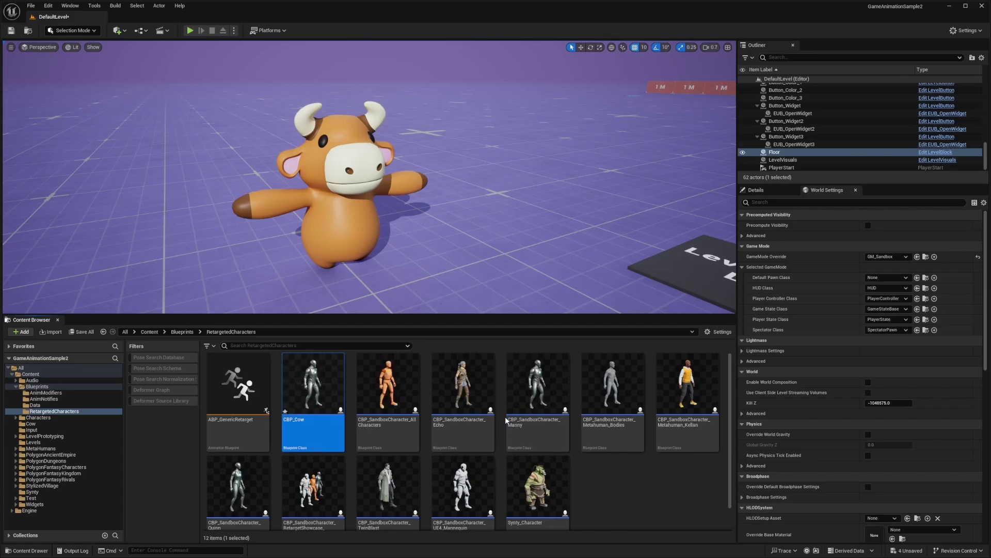
left_click_drag(345, 383, 888, 277)
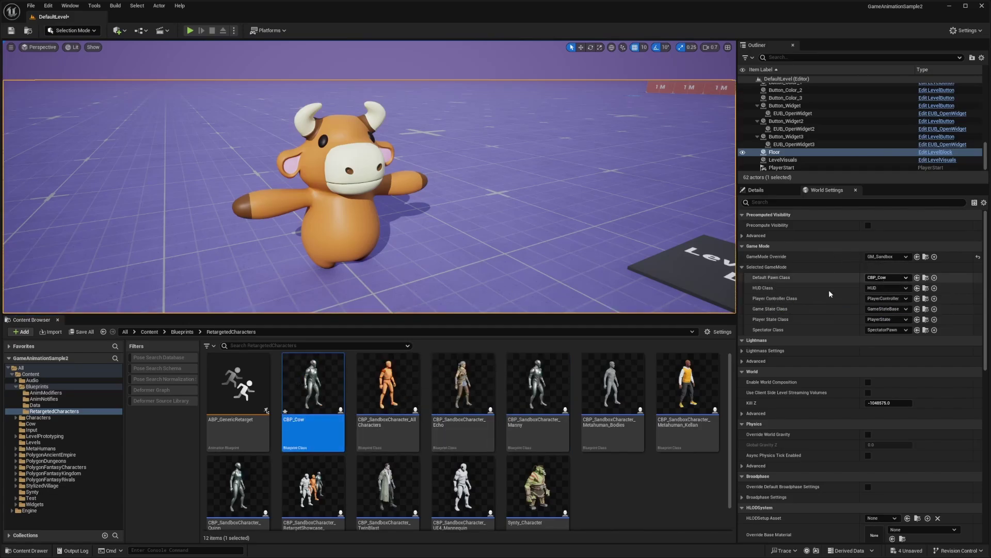
Open CBP_Cow, set the Manny component's skeletal mesh to BULL_MODEL_NEWEST, and compile the blueprint.
double_click(313, 385)
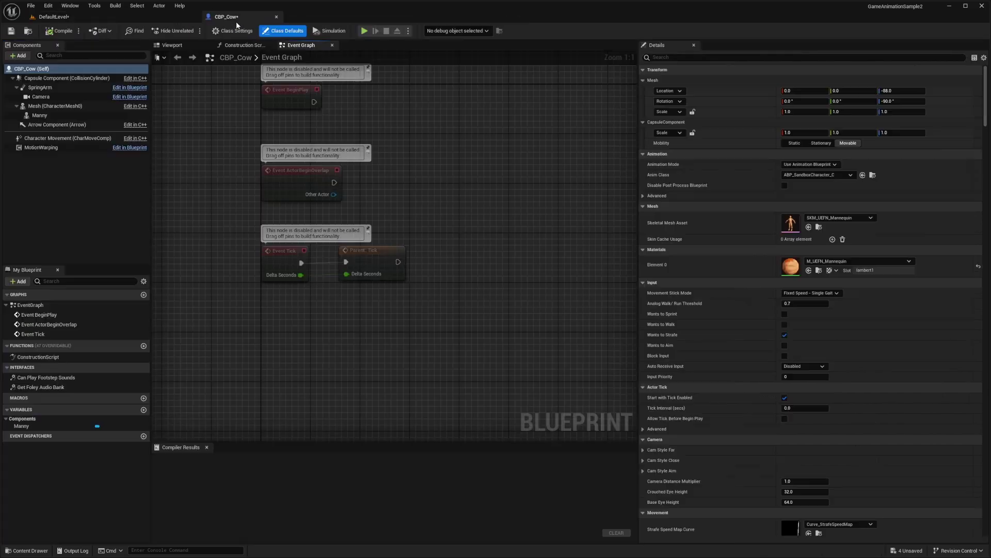
left_click(39, 116)
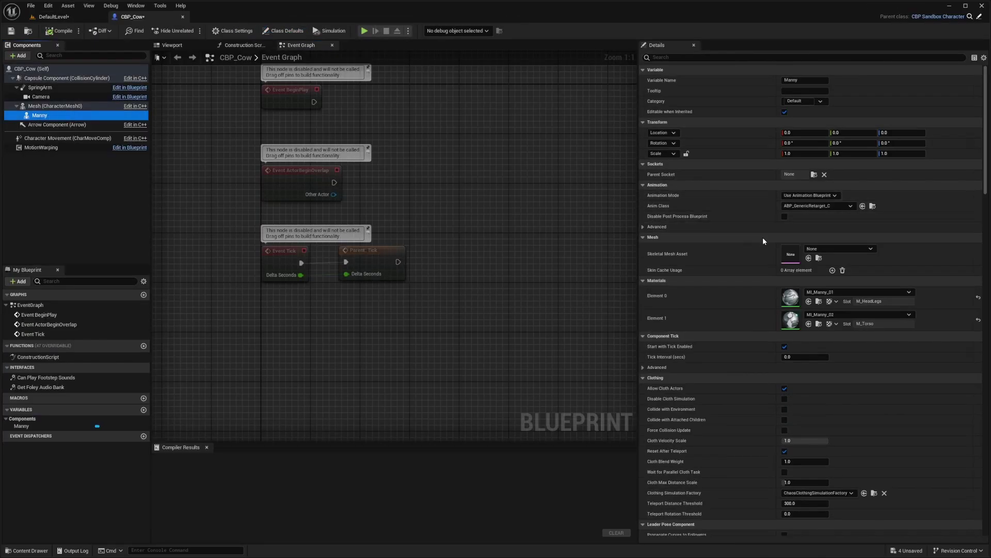
left_click(824, 249)
type("bull")
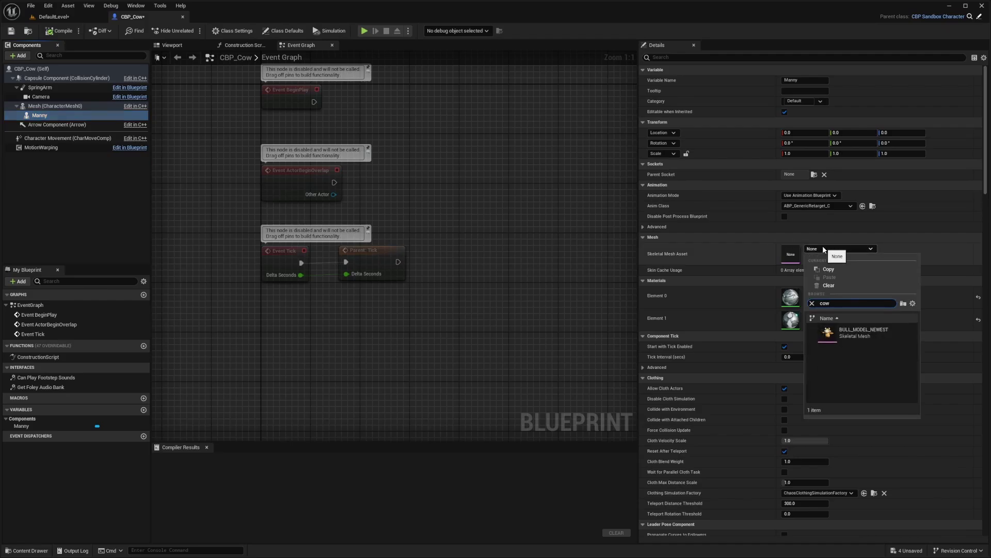
left_click(862, 334)
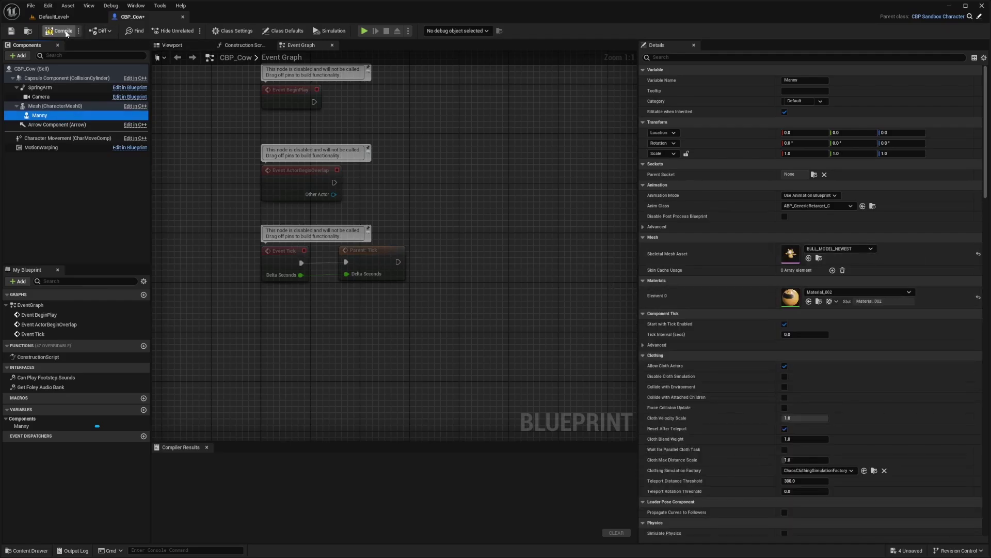
left_click(63, 31)
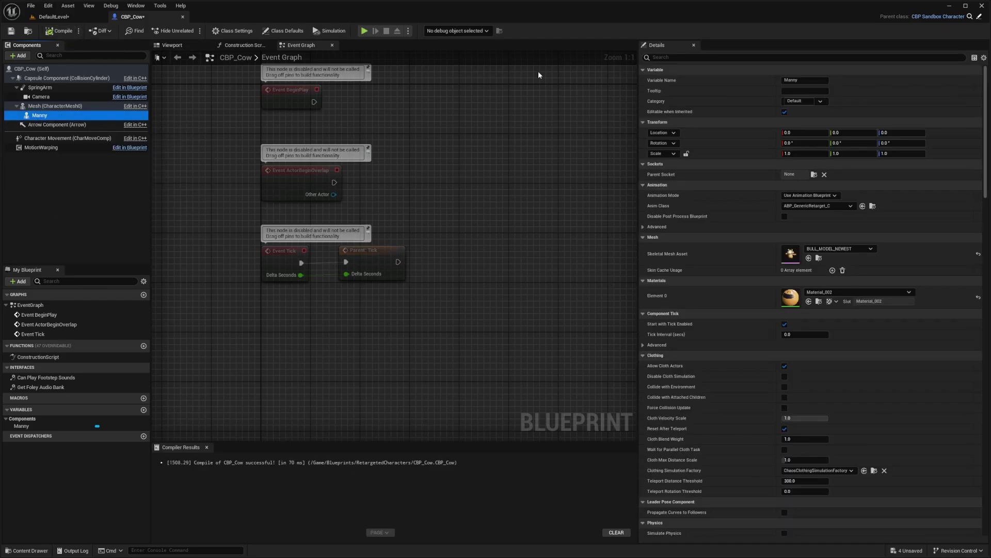
Set the Manny component's first component tag to RTG_Cow and compile the blueprint.
left_click(689, 57)
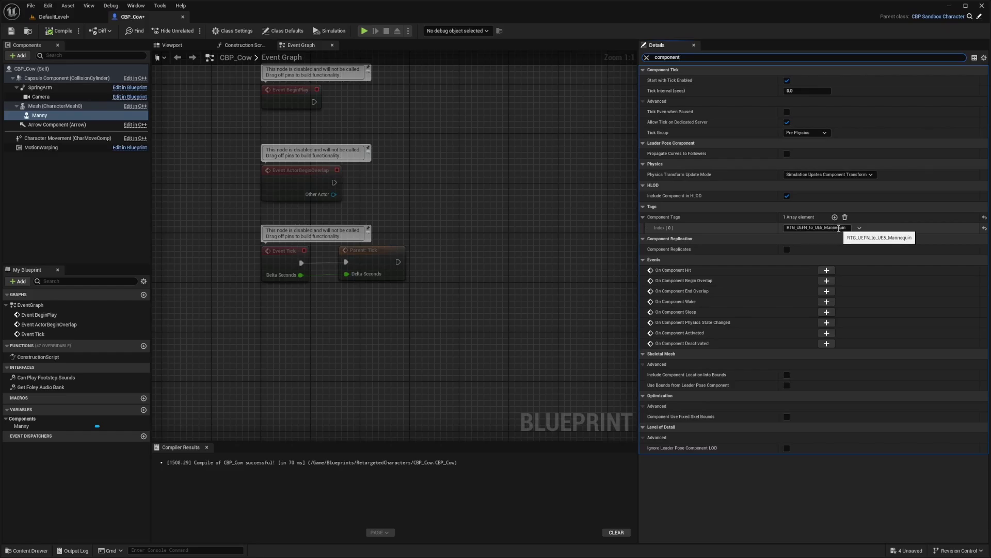
left_click(833, 228)
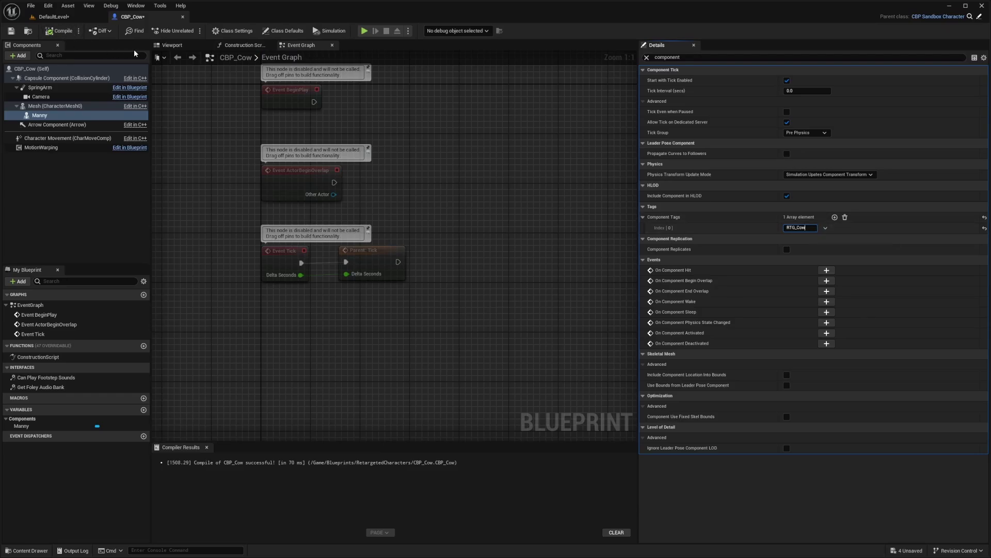
key("F7")
Check the character mesh in the CBP_Cow viewport, closing and reopening the blueprint to refresh the preview.
left_click(172, 45)
right_click_drag(467, 206, 424, 207)
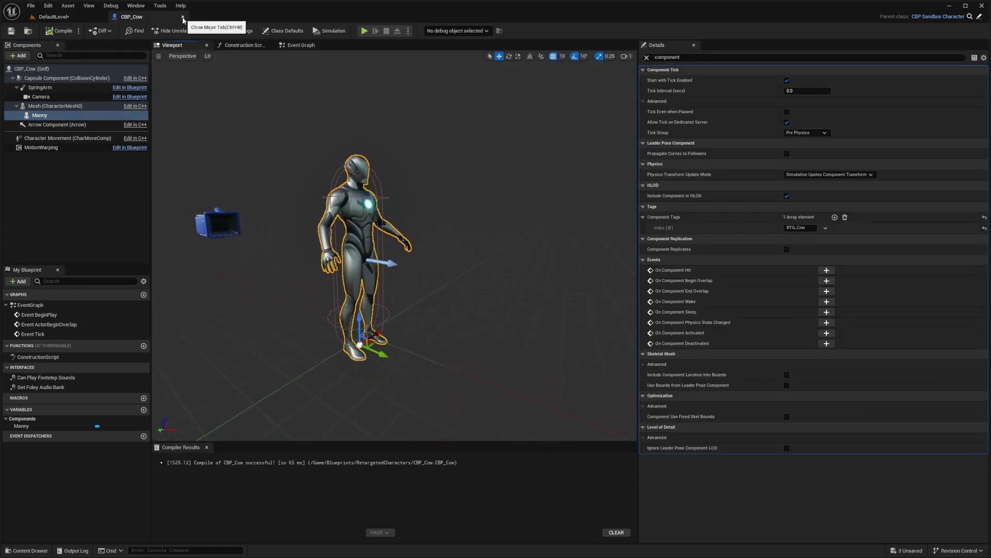
left_click(182, 17)
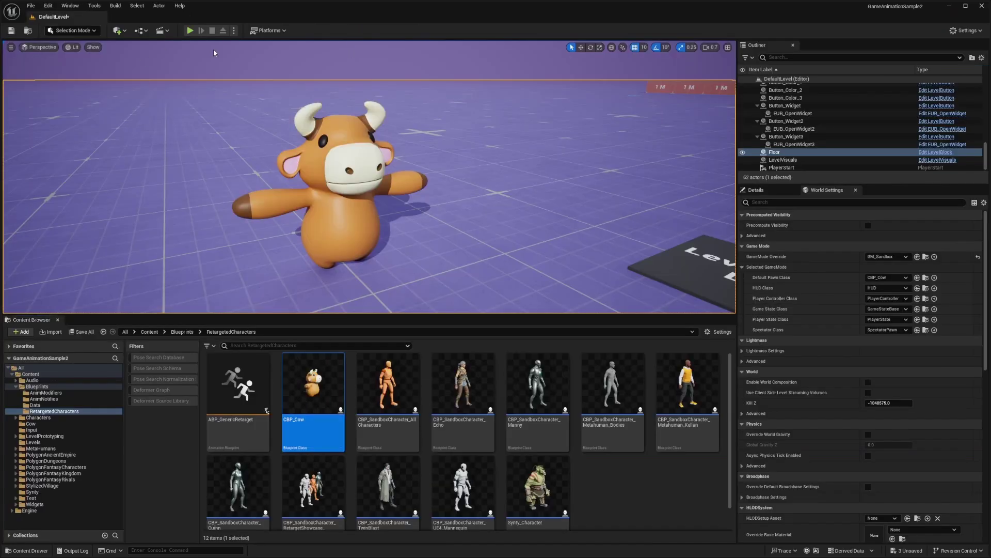
double_click(312, 384)
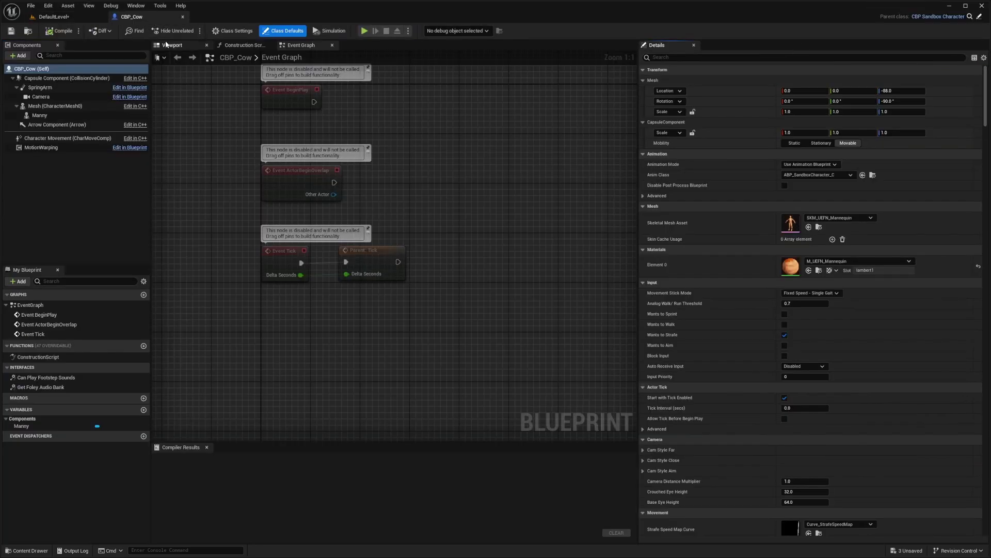
right_click_drag(395, 245, 418, 232)
scroll(415, 253, "down", 3)
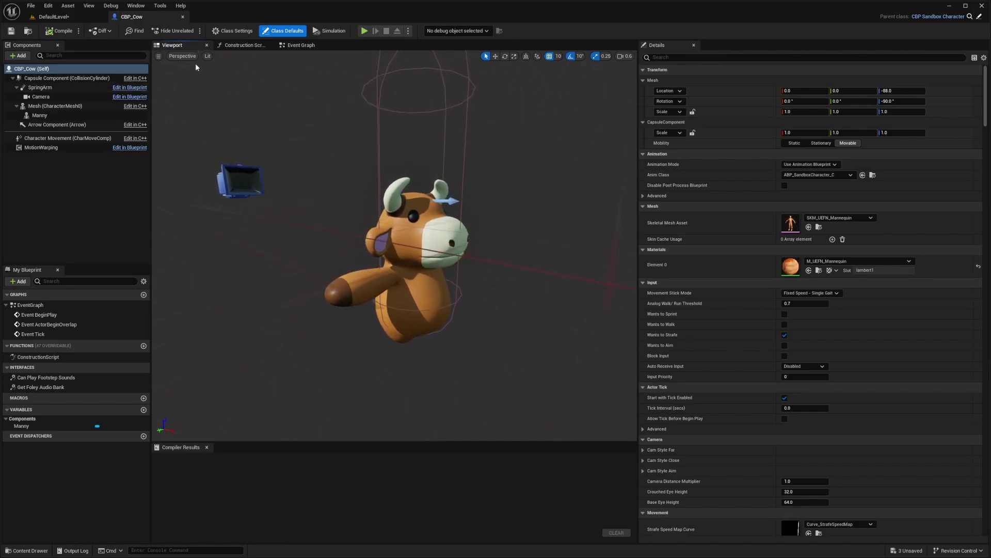
Open the ABP_GenericRetarget animation blueprint used by CBP_Cow's Manny component and select the IKRetargeter Map node in its Event Graph.
left_click(46, 115)
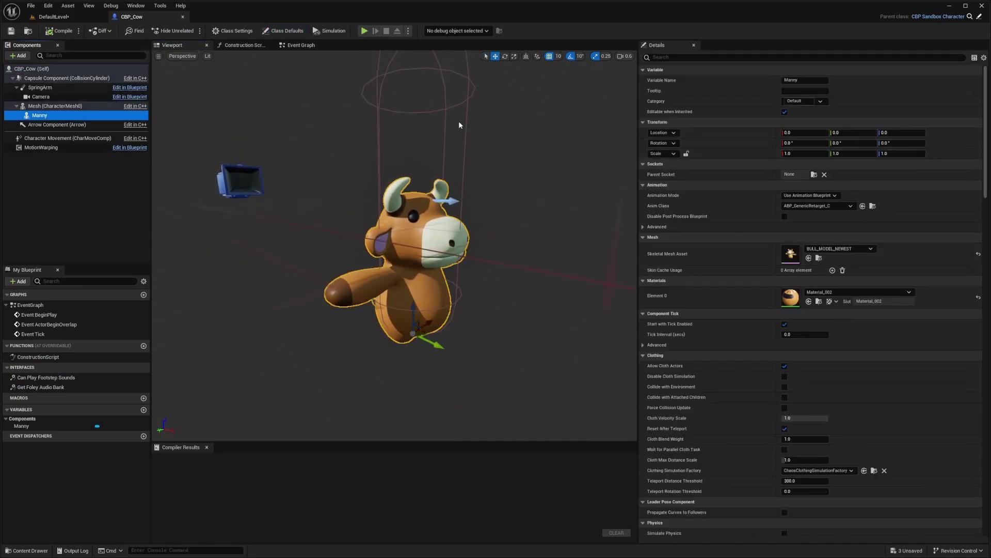
right_click_drag(367, 185, 336, 188)
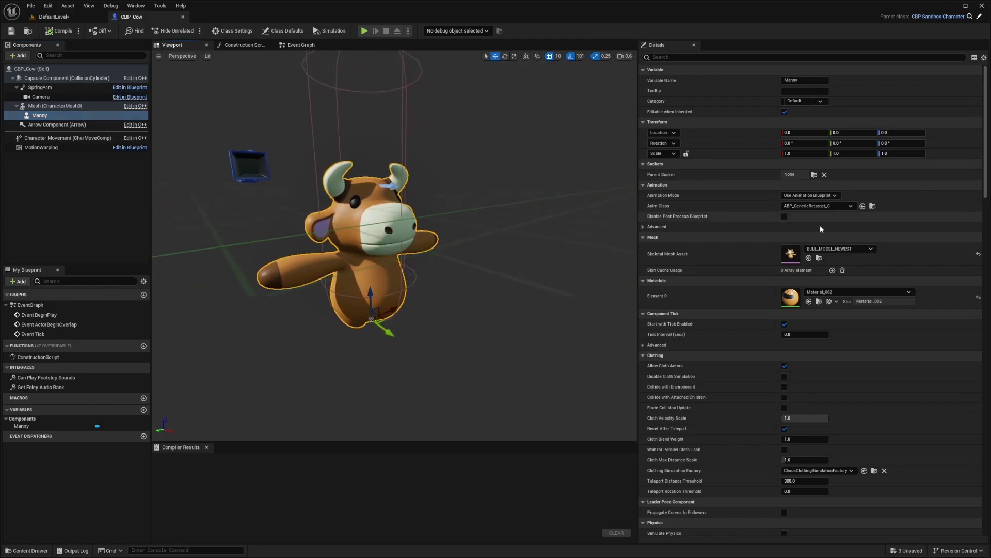
left_click(873, 206)
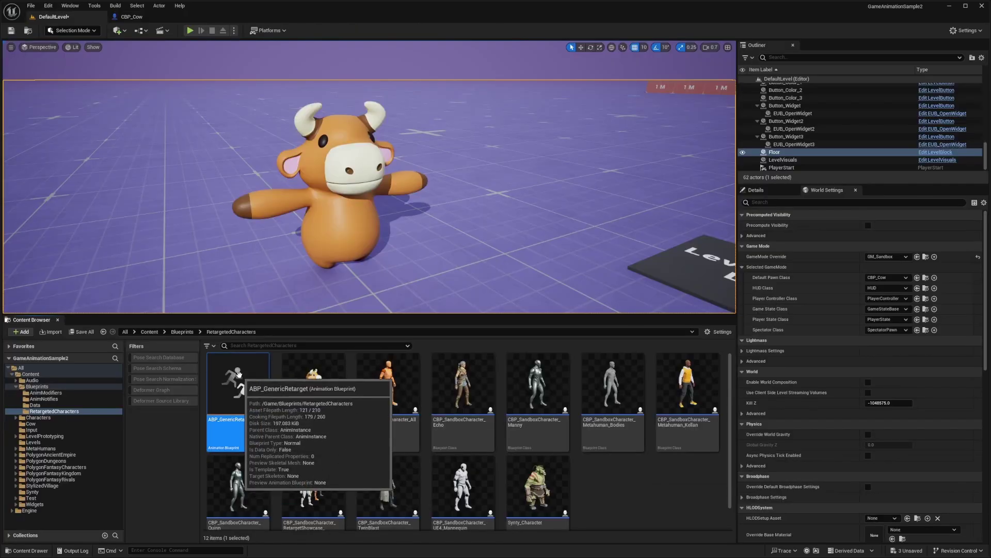
double_click(266, 411)
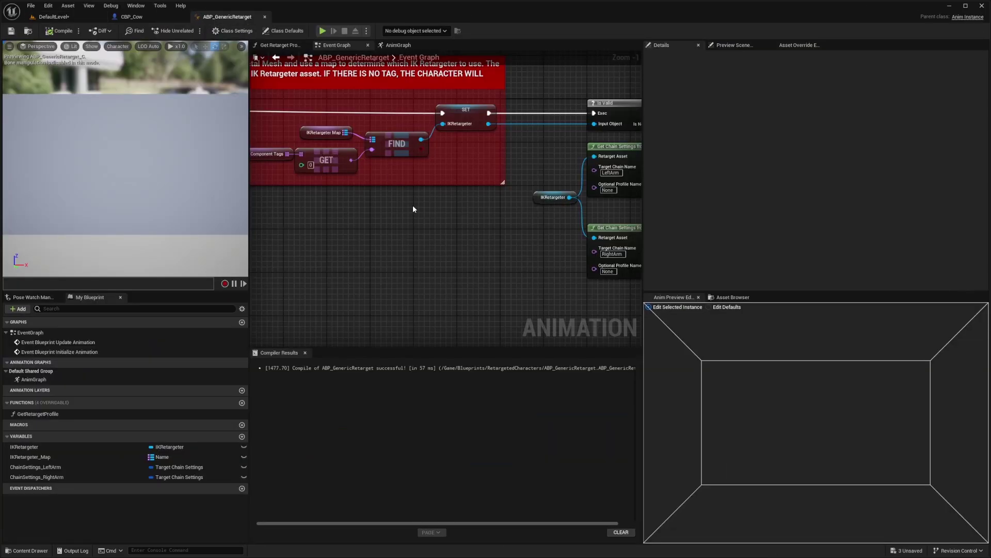
right_click_drag(413, 209, 464, 252)
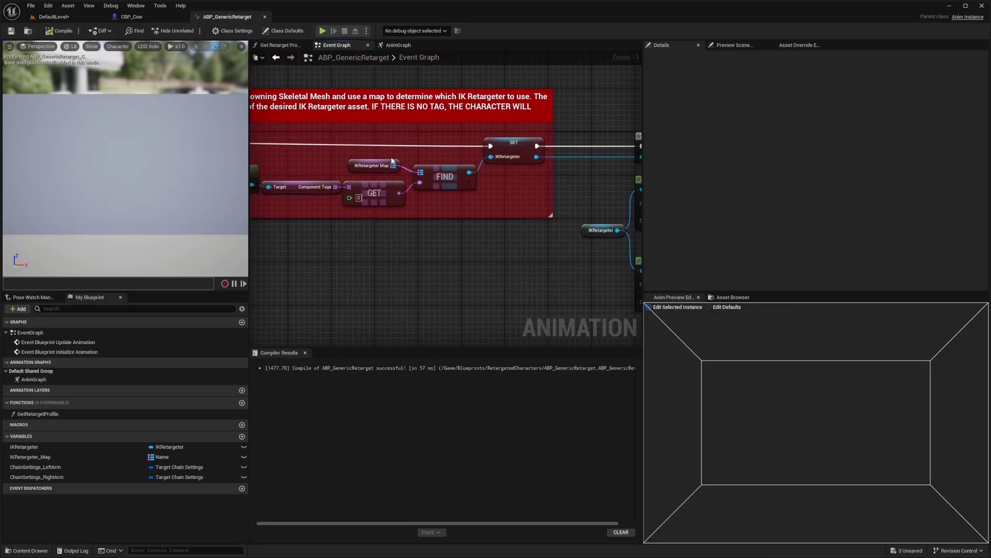
left_click(364, 166)
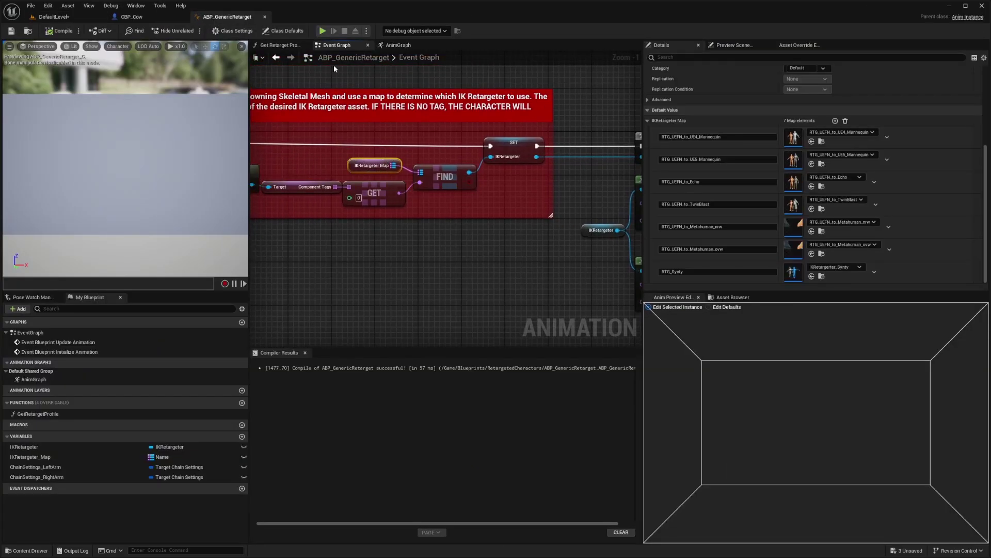
right_click_drag(325, 93, 363, 109)
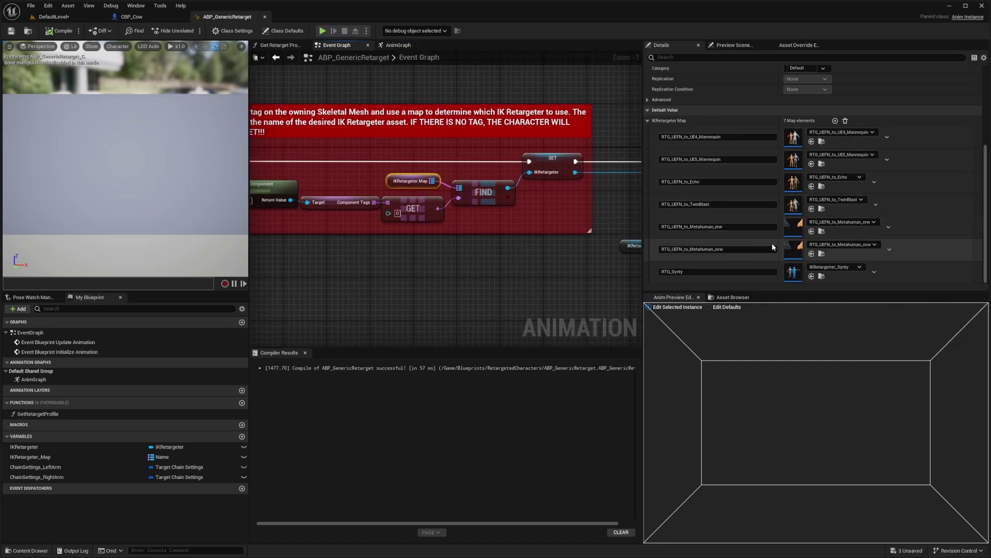
Add an element to the IKRetargeter Map and name its key RTG_Cow, matching the Manny component tag in CBP_Cow.
scroll(729, 271, "up", 3)
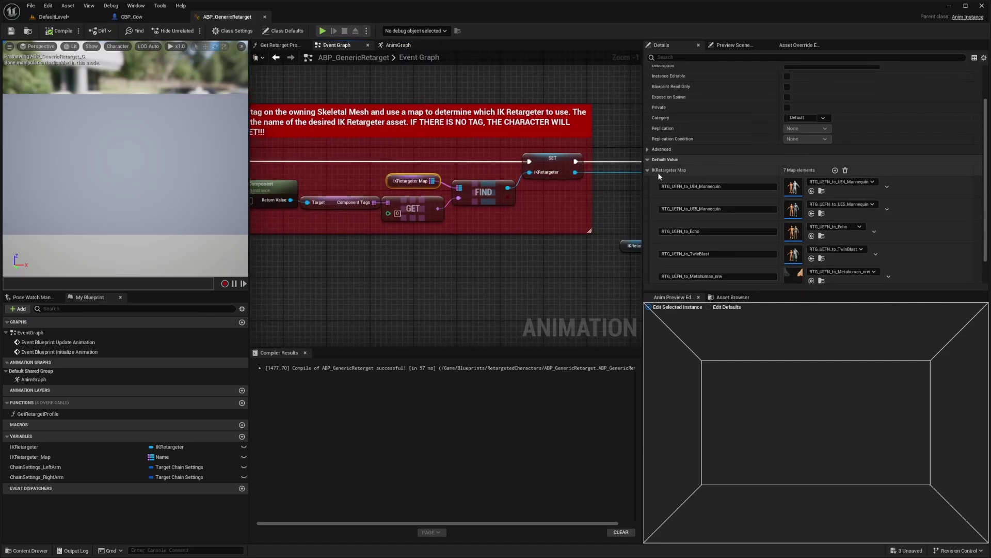
left_click(835, 171)
scroll(754, 244, "down", 4)
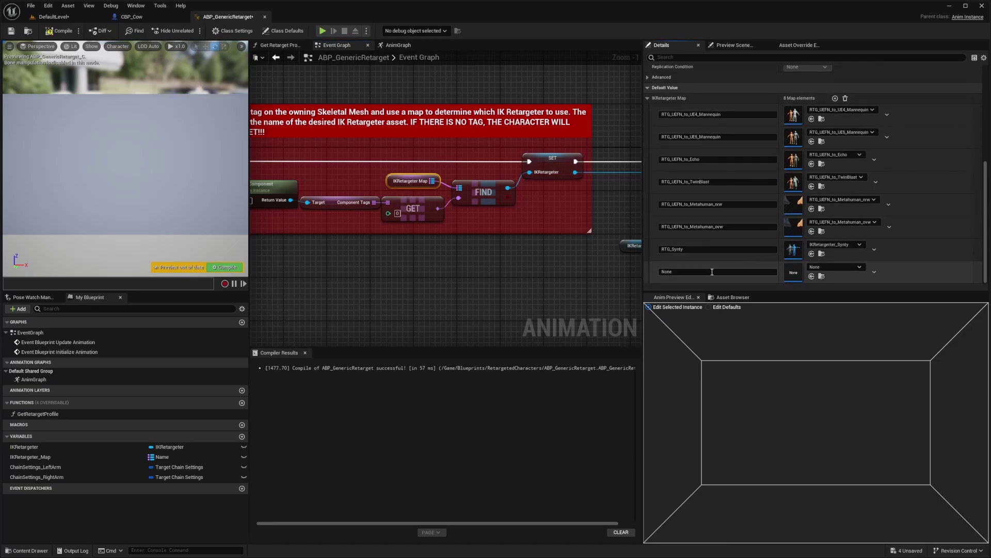
left_click(131, 17)
left_click(772, 57)
type("comp")
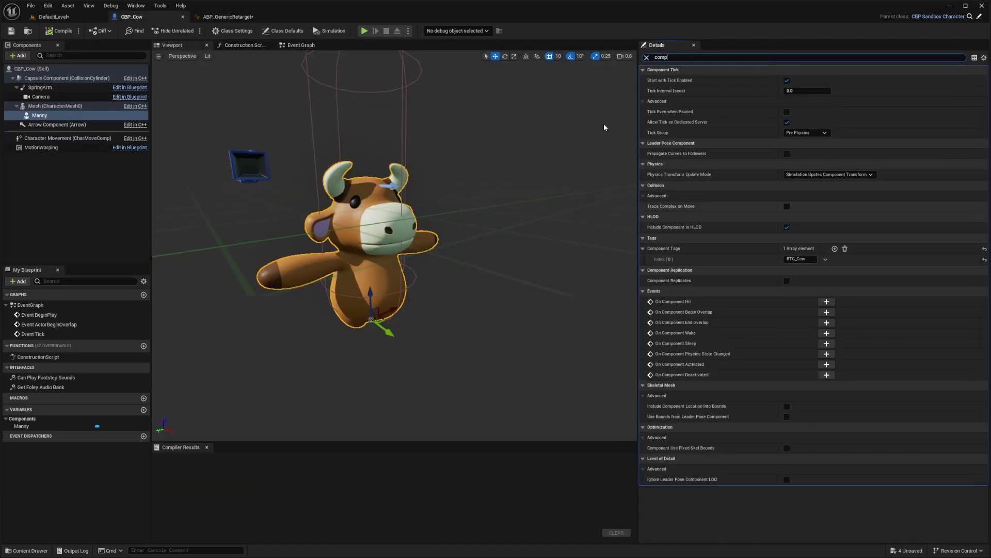
left_click(228, 17)
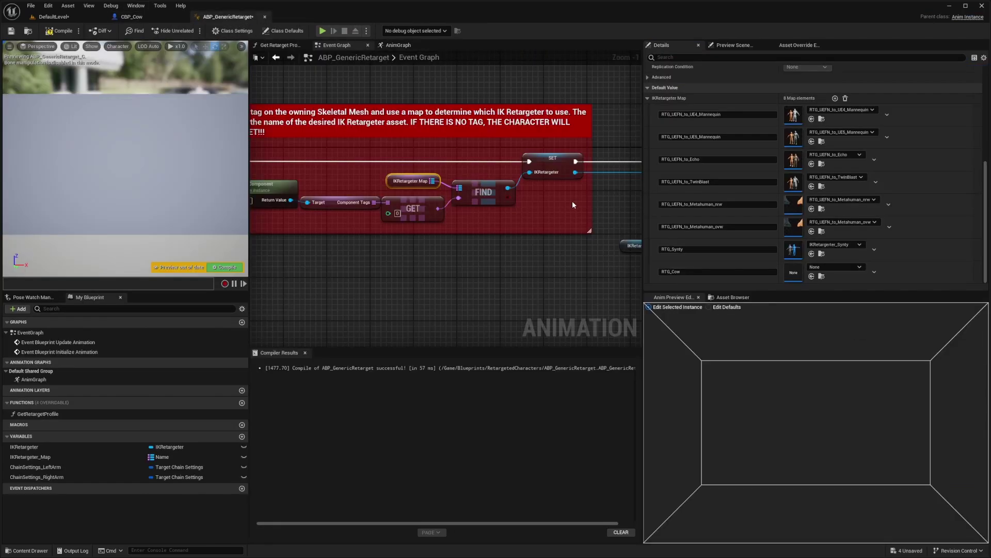
Assign the RTG_Cow IK Retargeter to the map's RTG_Cow key and compile ABP_GenericRetarget.
left_click(836, 267)
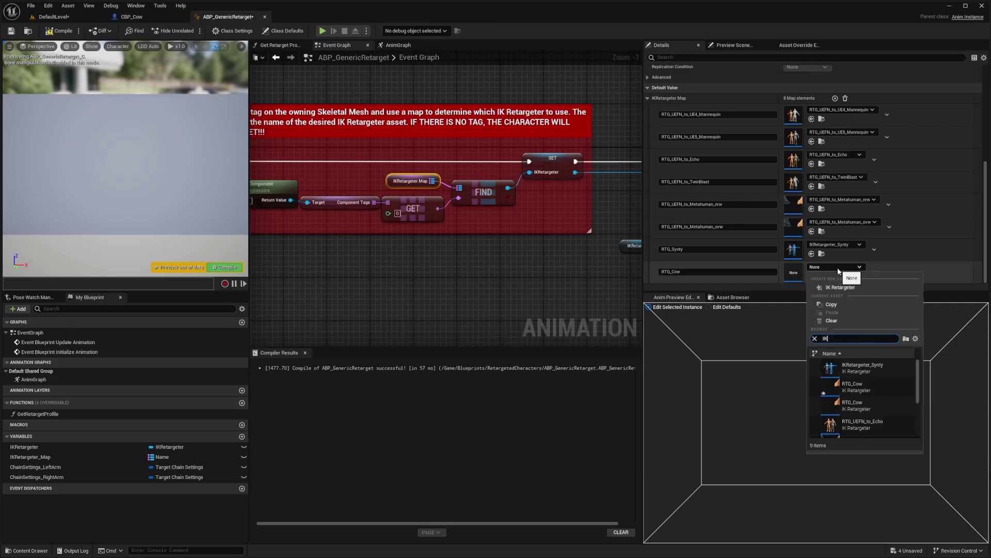
left_click(857, 402)
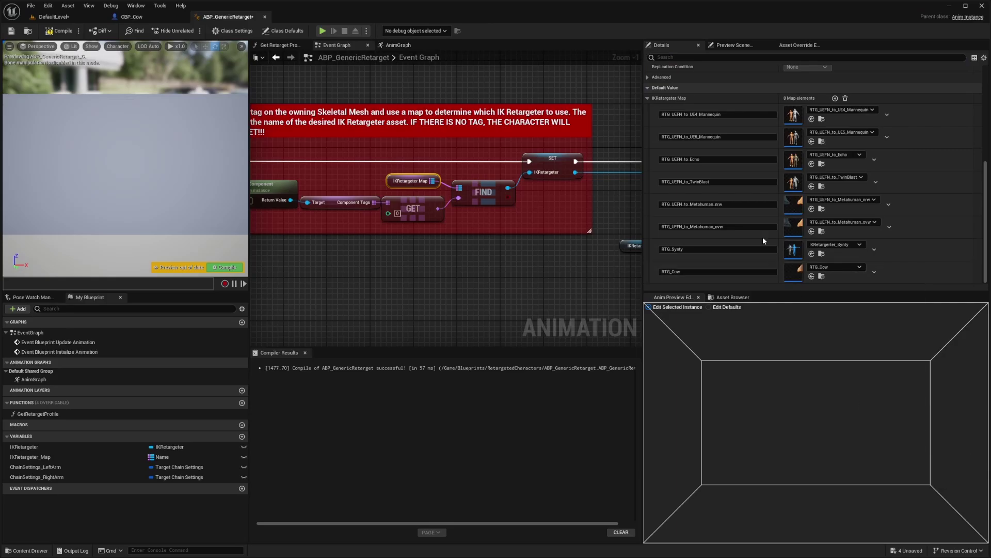
left_click(59, 31)
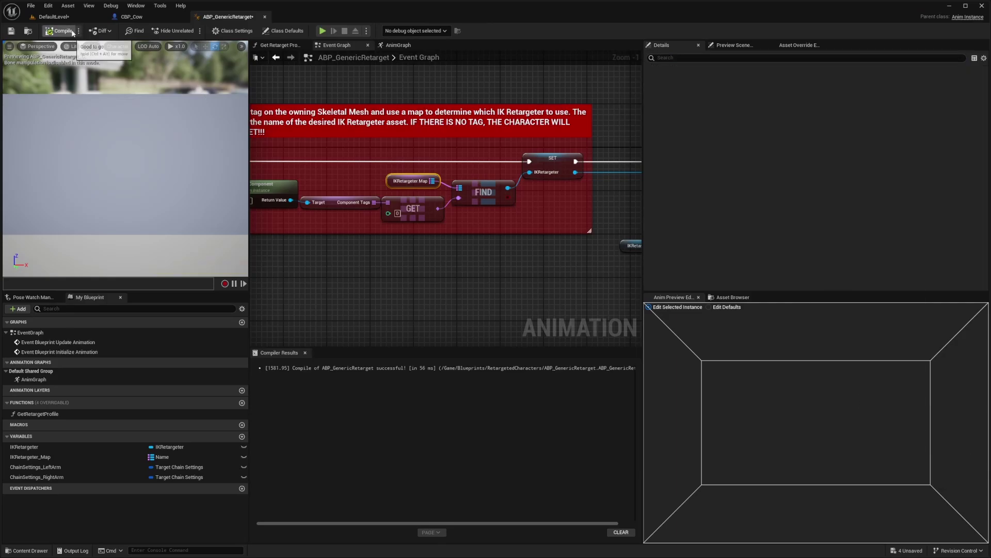
Briefly test-play the level, exit, and inspect the cow mesh's retargeted pose in the CBP_Cow viewport.
left_click(64, 18)
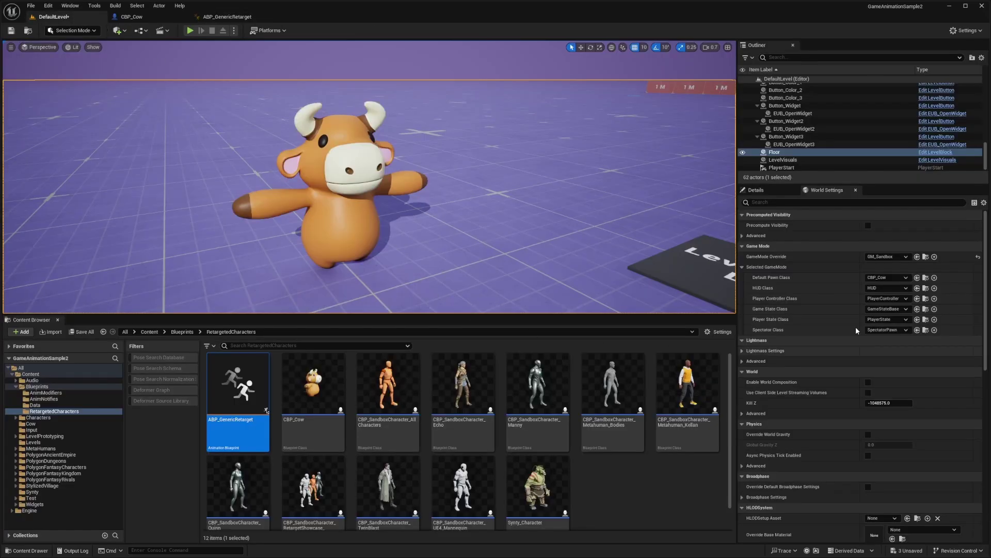
key("alt+p")
key("Escape")
left_click(137, 18)
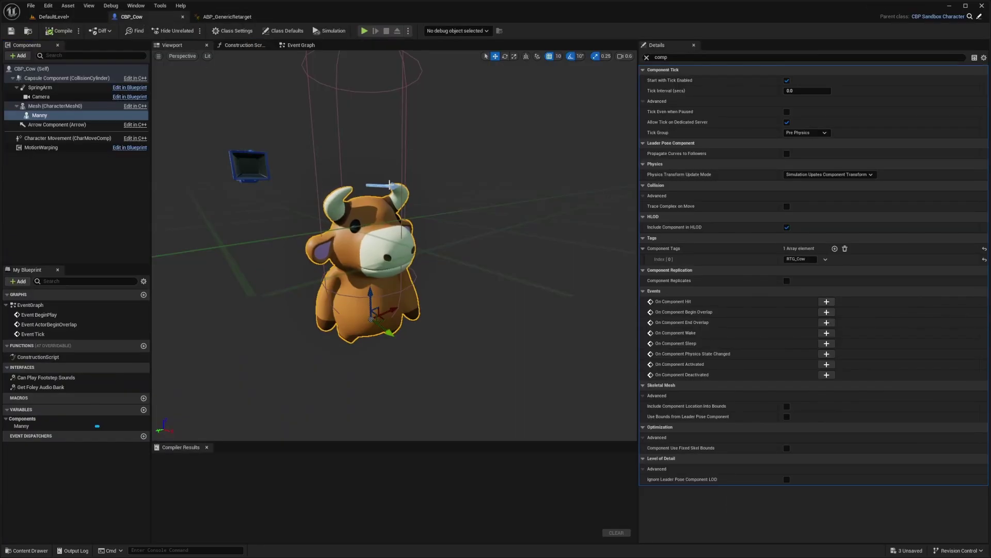
scroll(394, 200, "down", 3)
mouse_move(393, 200)
right_mouse_down()
mouse_move(391, 212)
mouse_move(393, 199)
right_mouse_up()
left_click_drag(404, 251, 407, 223)
right_click_drag(406, 223, 413, 201)
left_click(411, 233)
left_click(425, 175)
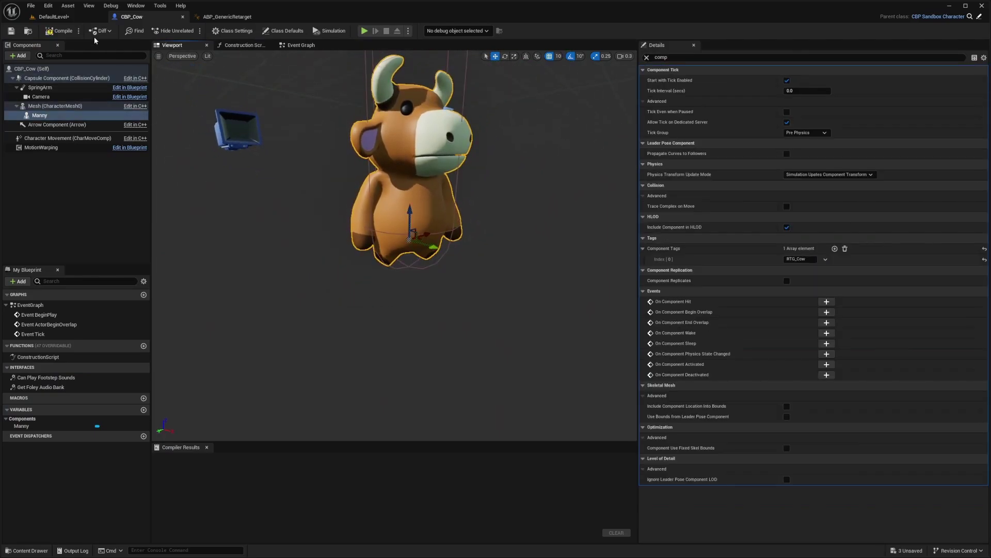
Compile CBP_Cow, return to DefaultLevel, and play the level in full screen.
left_click(64, 31)
left_click(53, 17)
right_click_drag(248, 139, 299, 191)
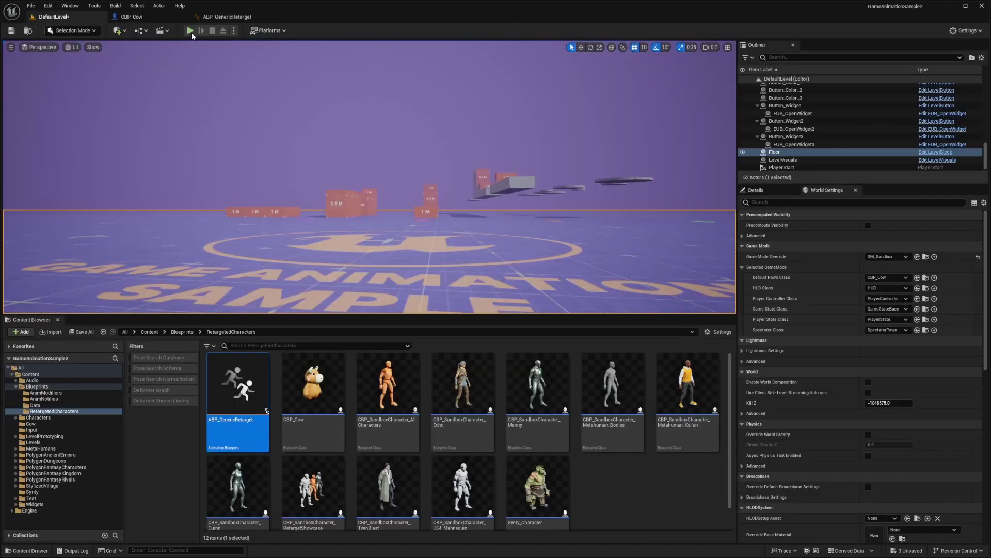
left_click(131, 16)
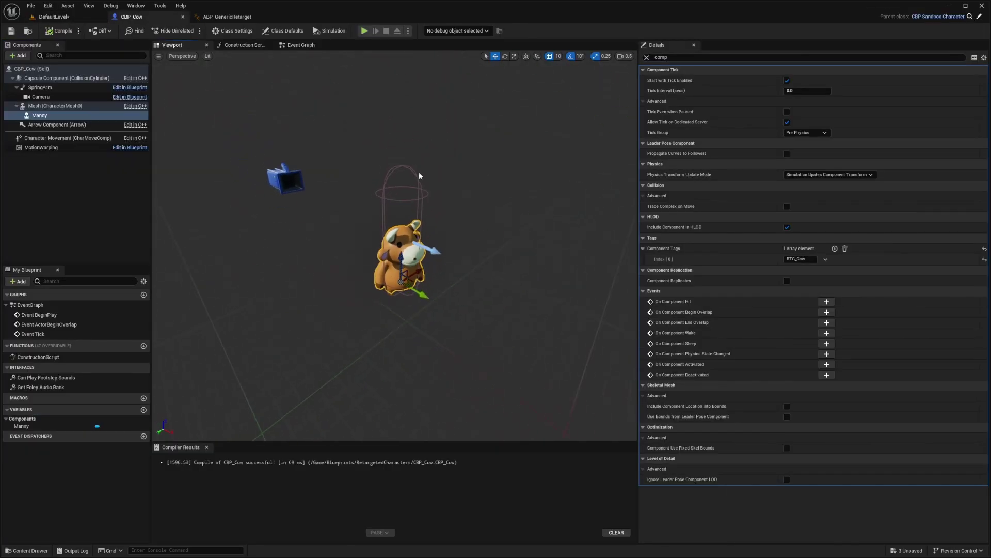
left_click(64, 19)
right_click_drag(212, 111, 233, 124)
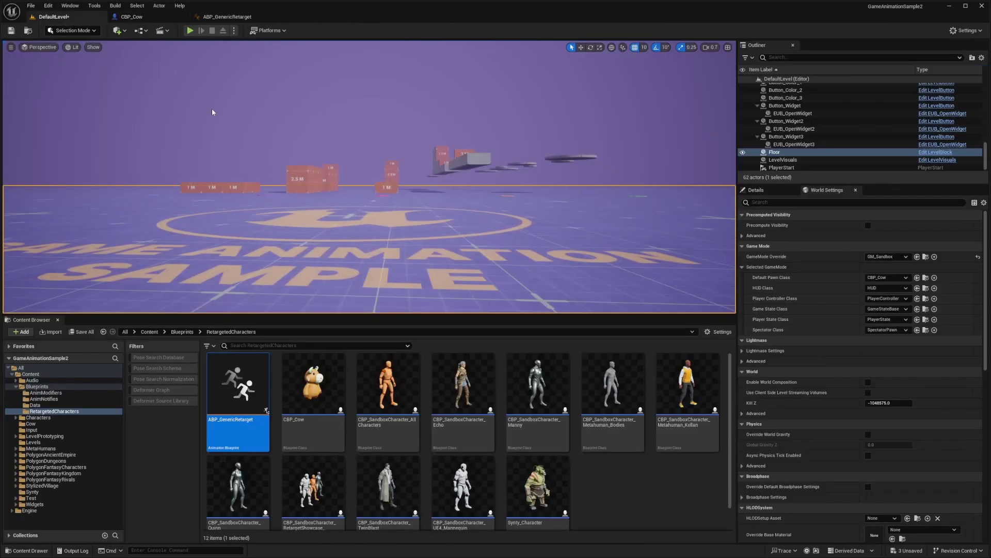
key("F11")
key("alt+p")
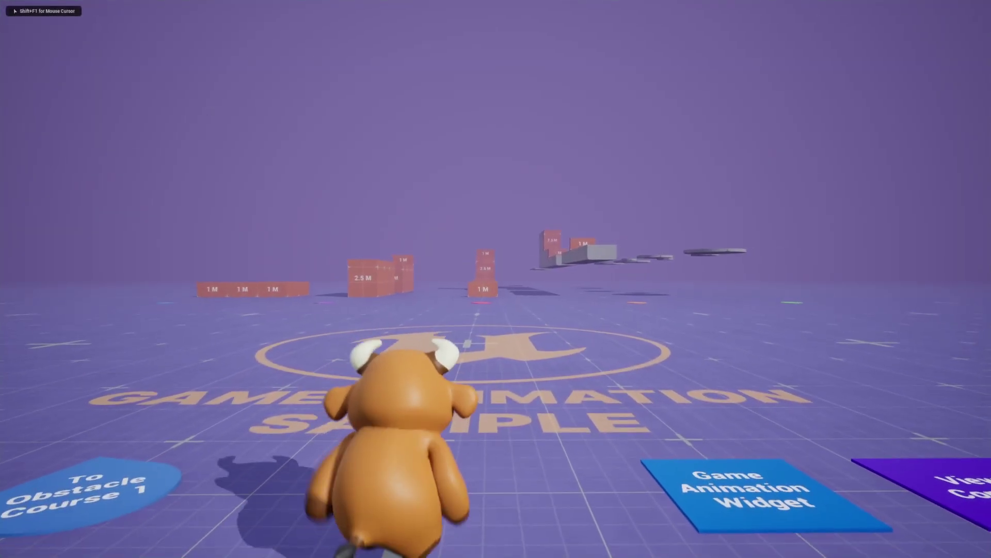
Run, jump and climb with the cow over the level's blocks and platforms to test the retargeted animations.
key("w")
key("s")
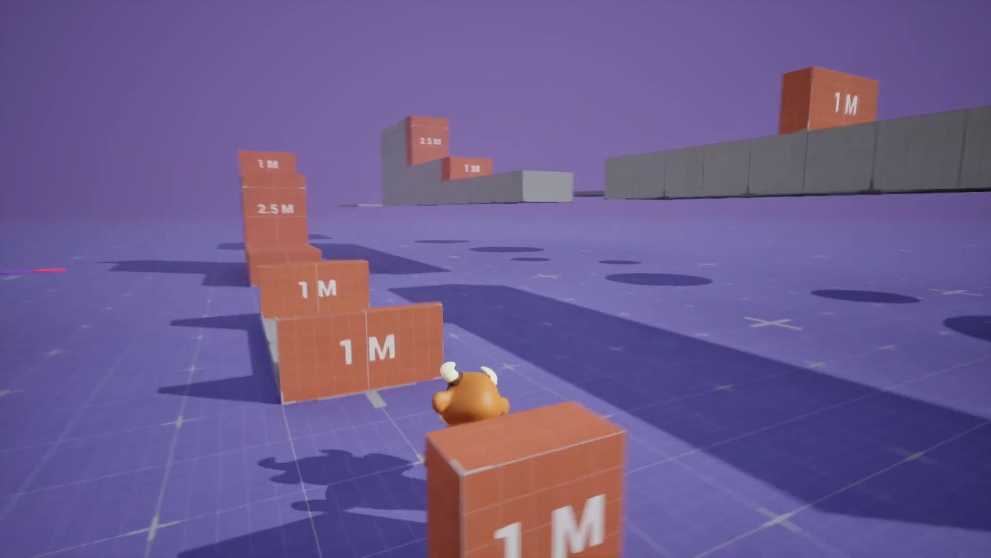
key("space")
key("space")
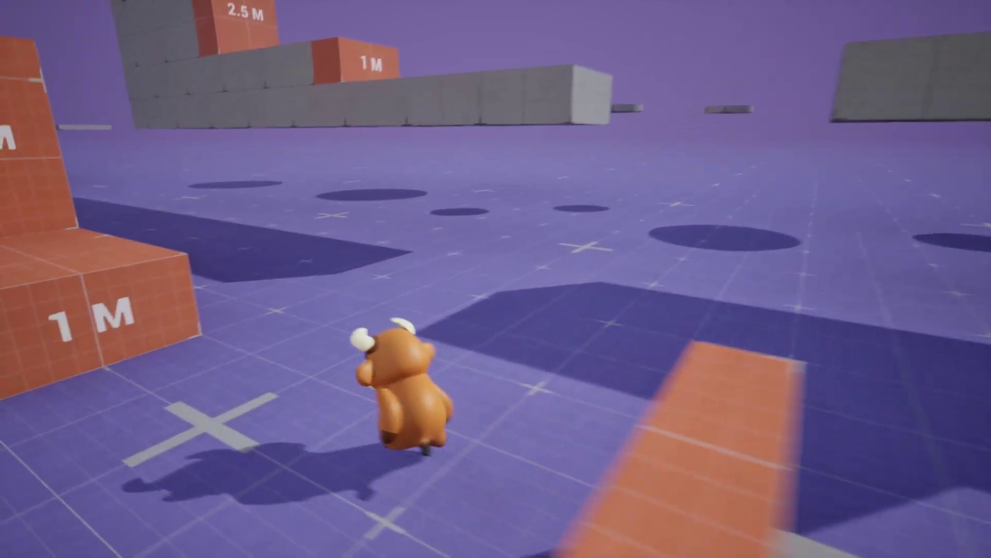
key("space")
key("space")
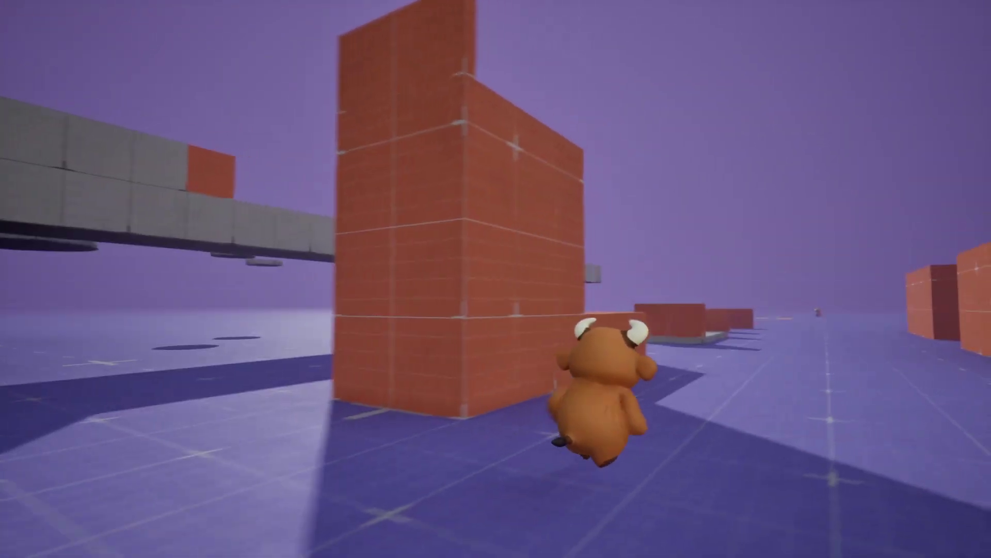
key("space")
key("space")
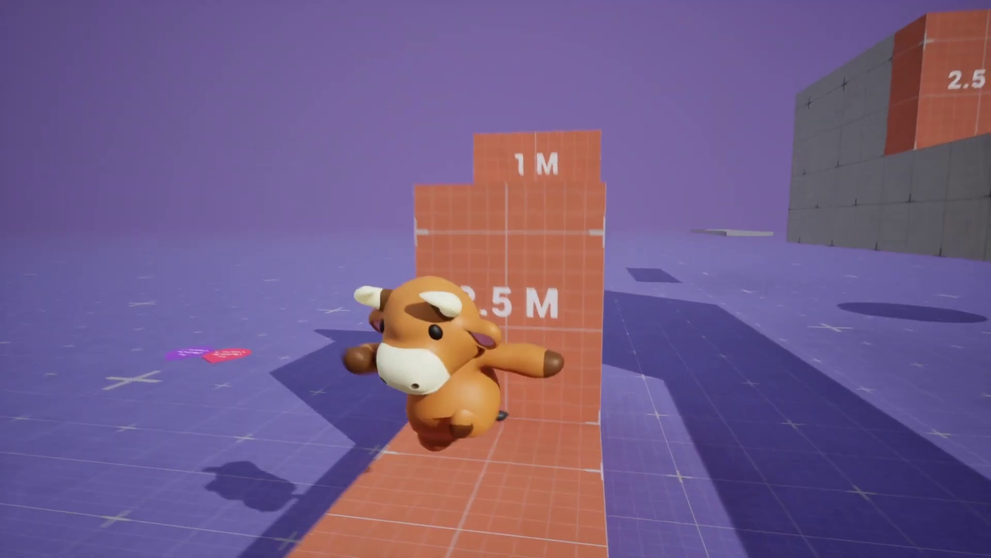
key("w")
key("space")
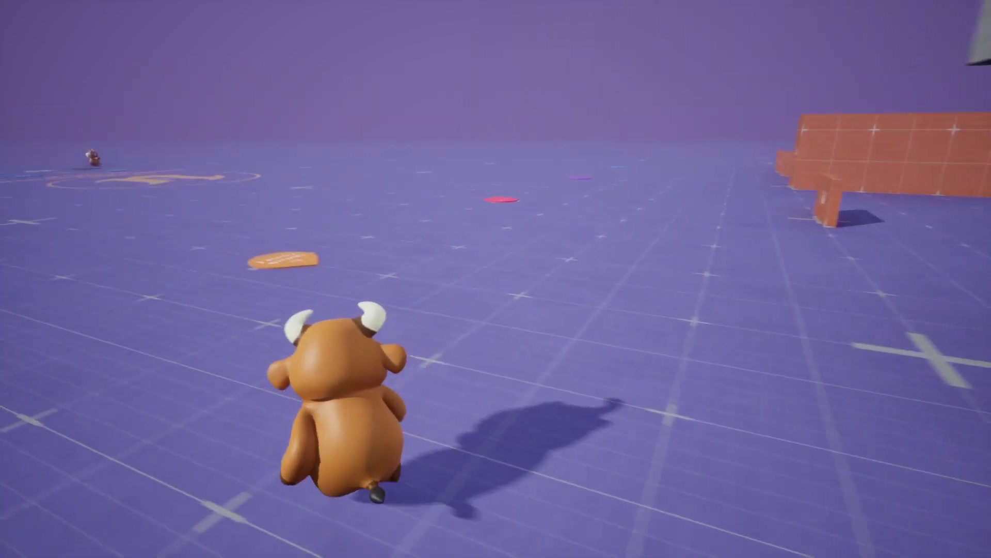
key("w")
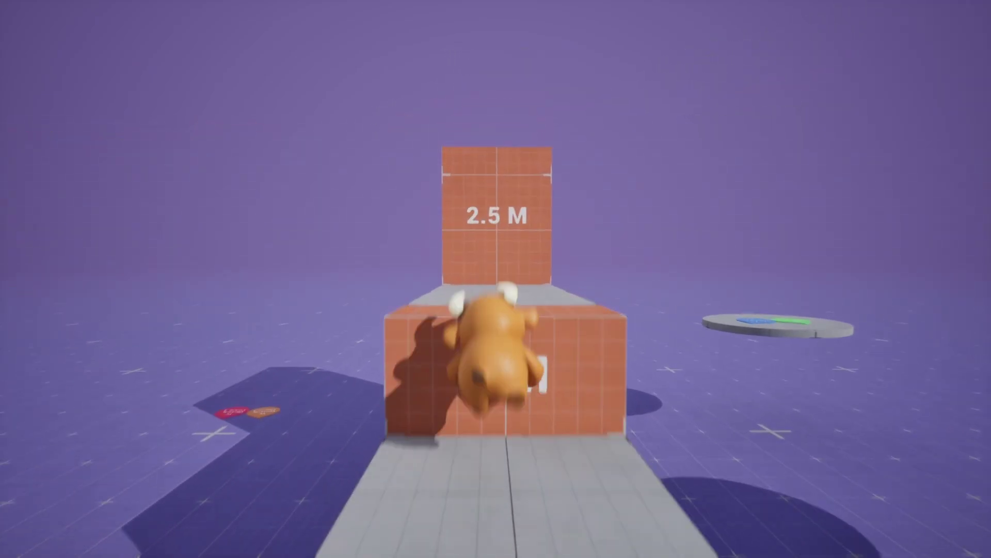
key("w")
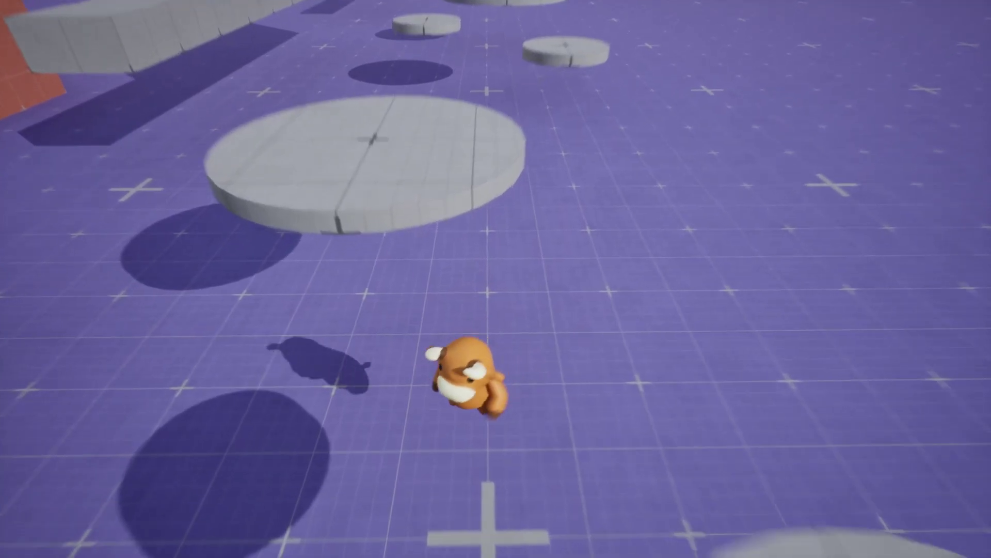